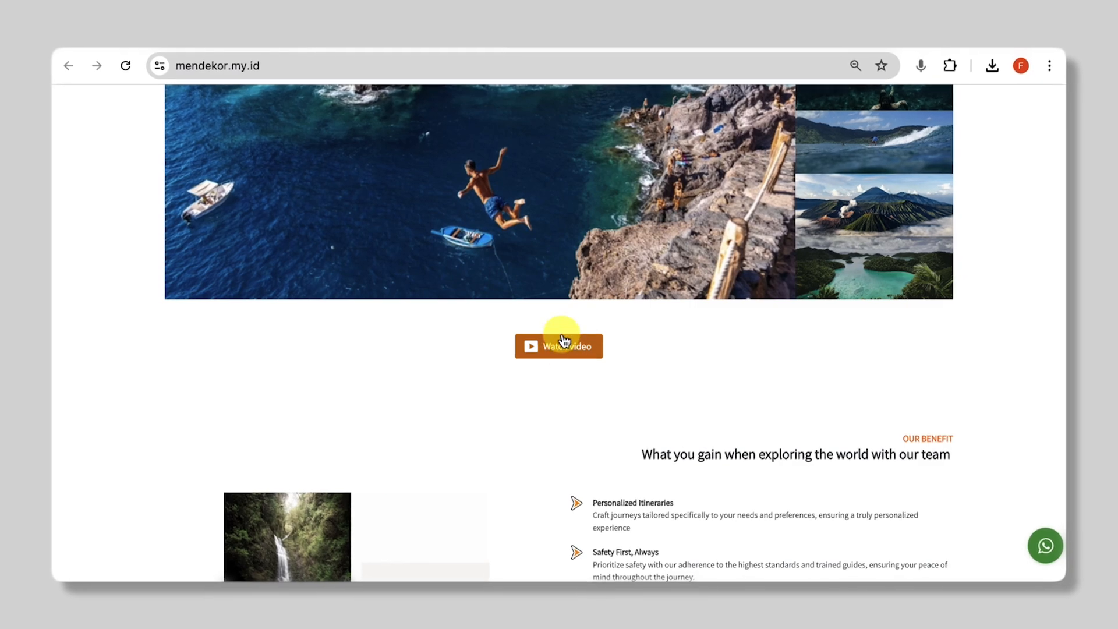
- Open the Watch Video popup on the published travel site and play its embedded video
click(556, 349)
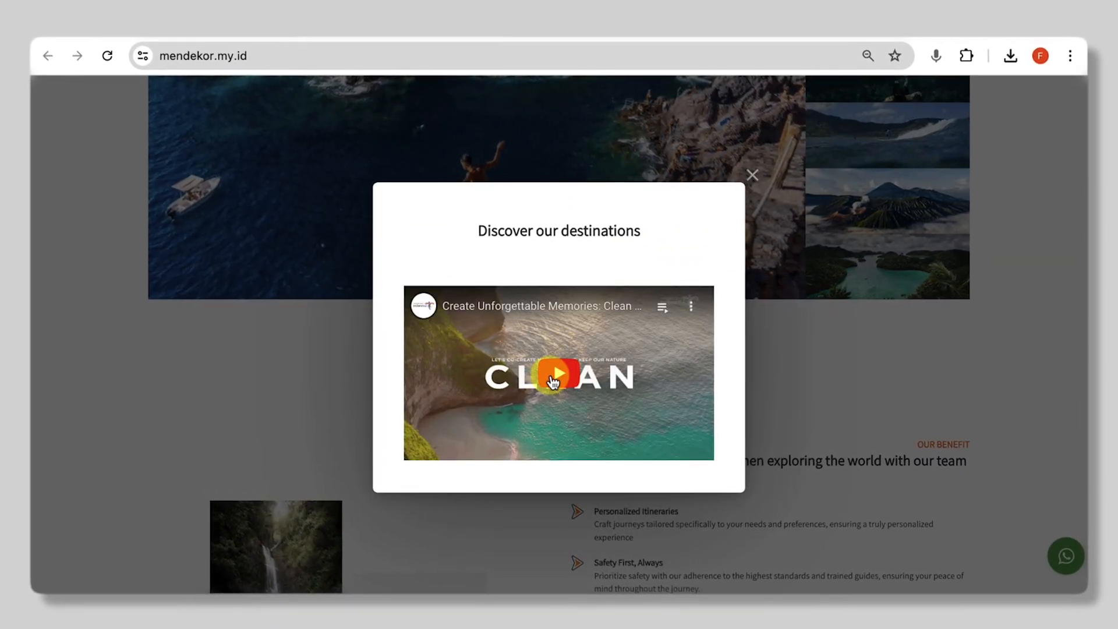
click(553, 376)
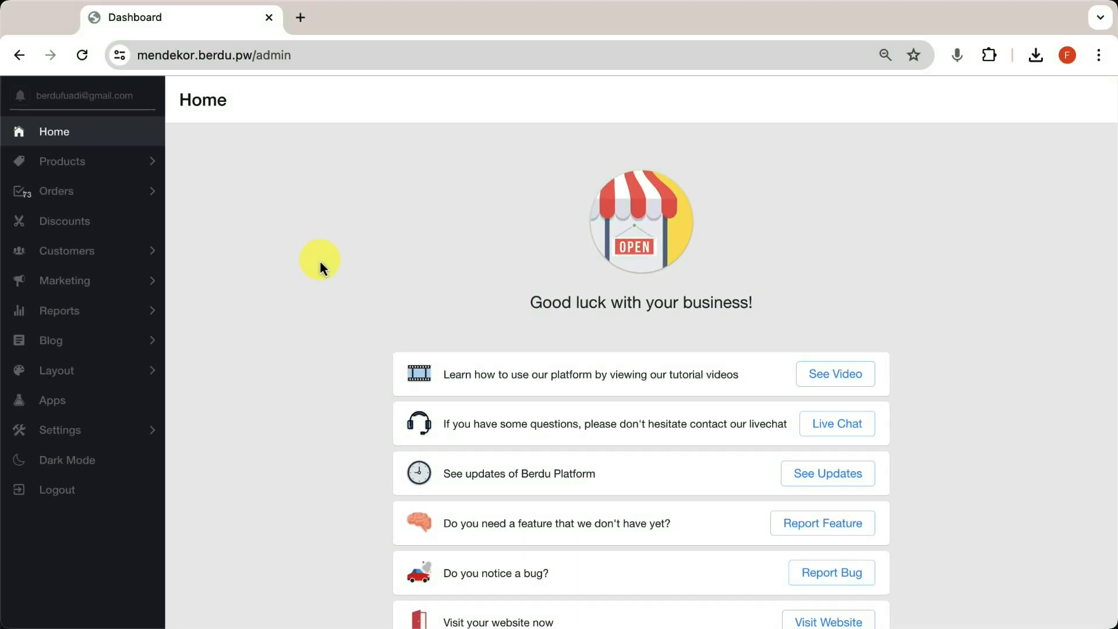
- Open the home page in the store's layout editor and look through its existing sections
click(107, 370)
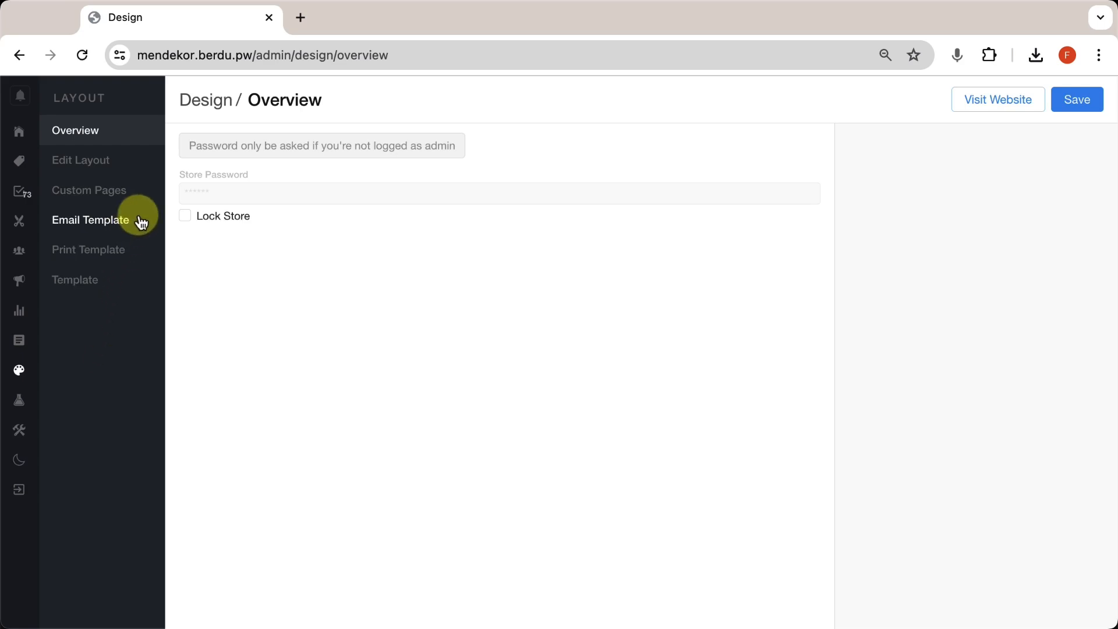
click(103, 165)
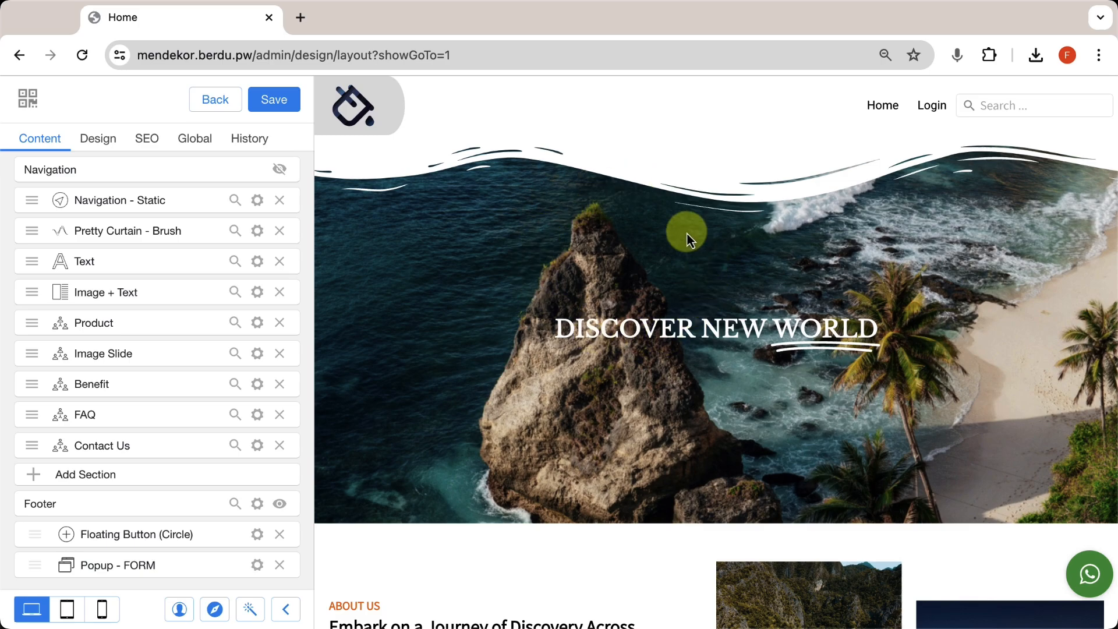
scroll(562, 269, down, 10)
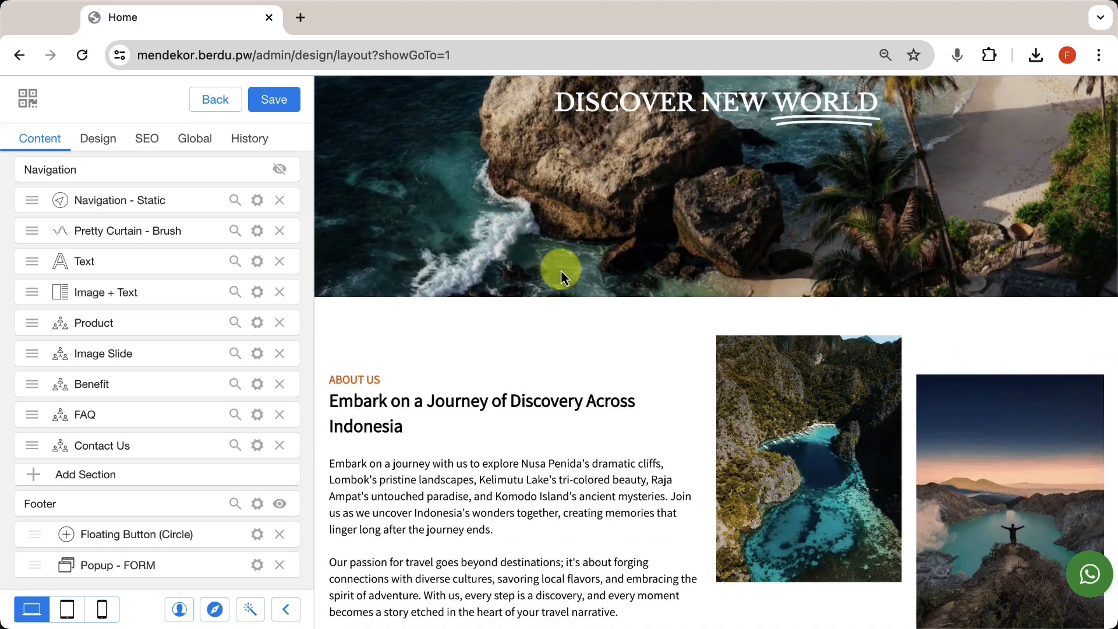
scroll(560, 270, down, 10)
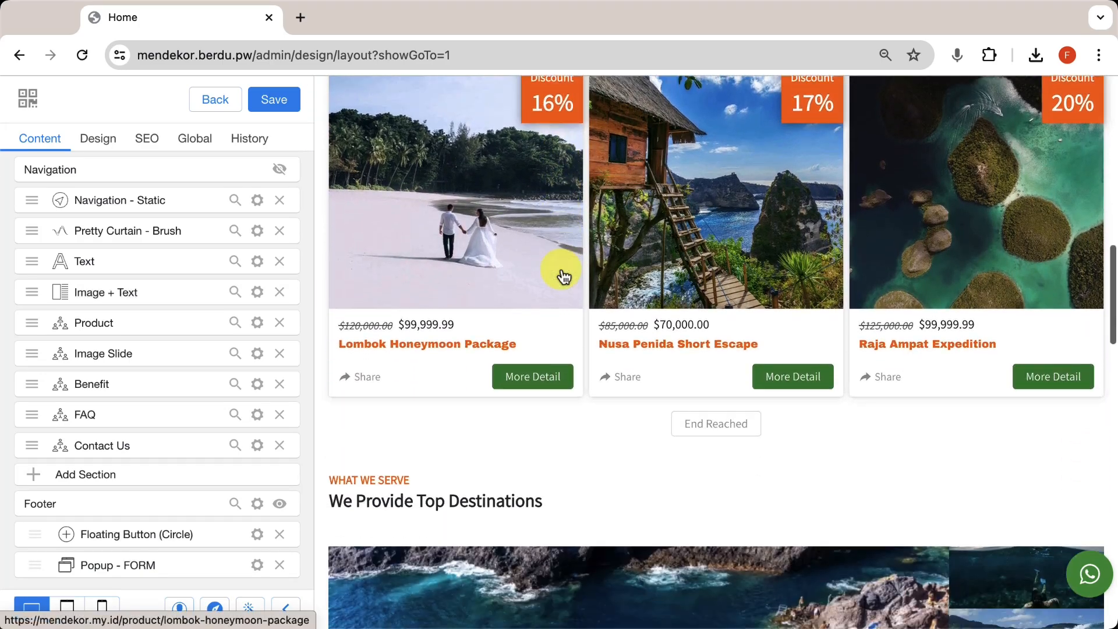
scroll(561, 271, down, 10)
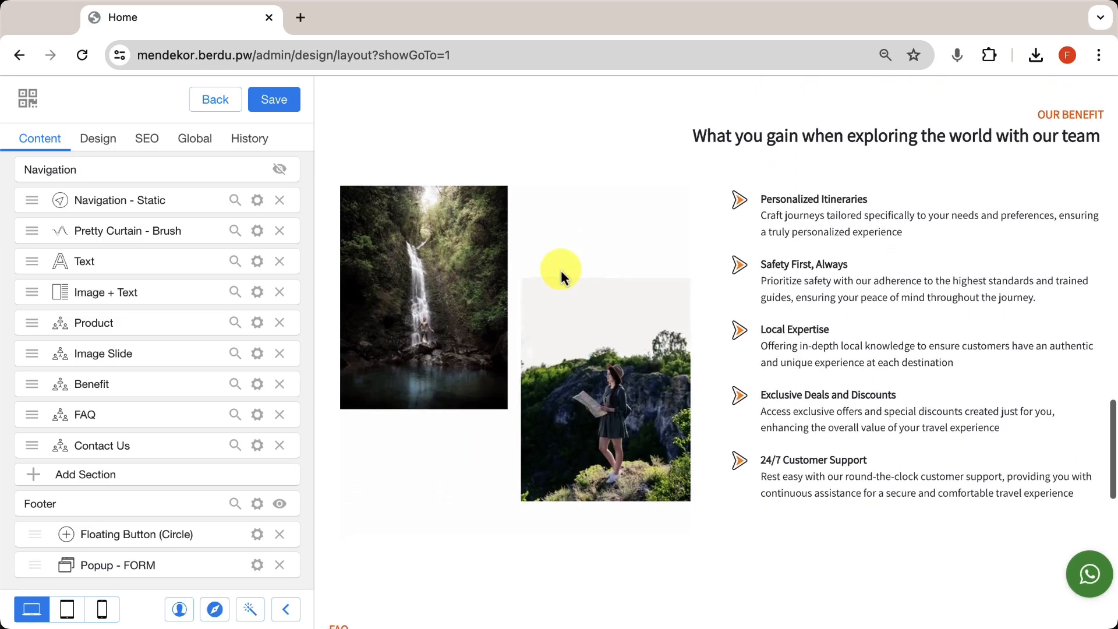
scroll(561, 271, down, 5)
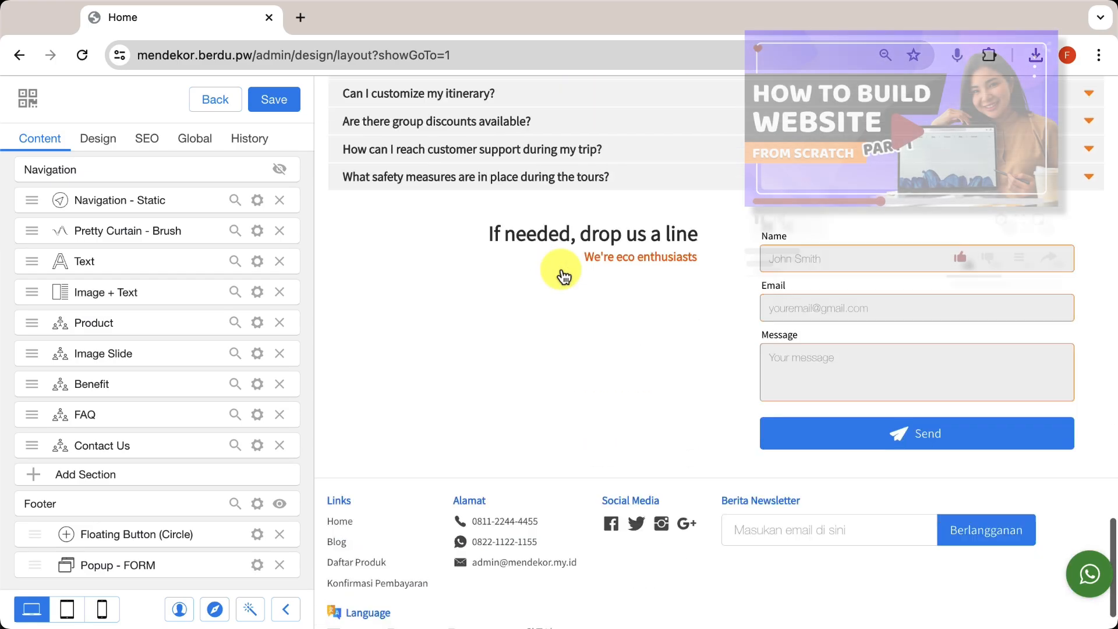
scroll(562, 278, up, 20)
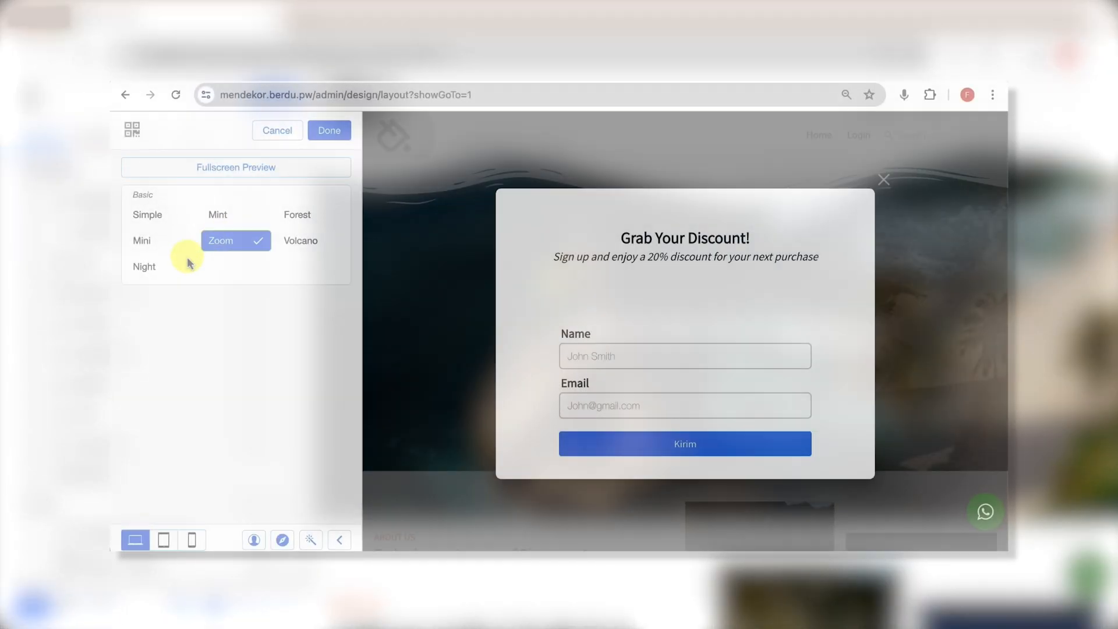
- Apply the Basic Night design to the discount popup's form, choosing black for one design colour and white for the input fields' background
click(157, 265)
click(329, 129)
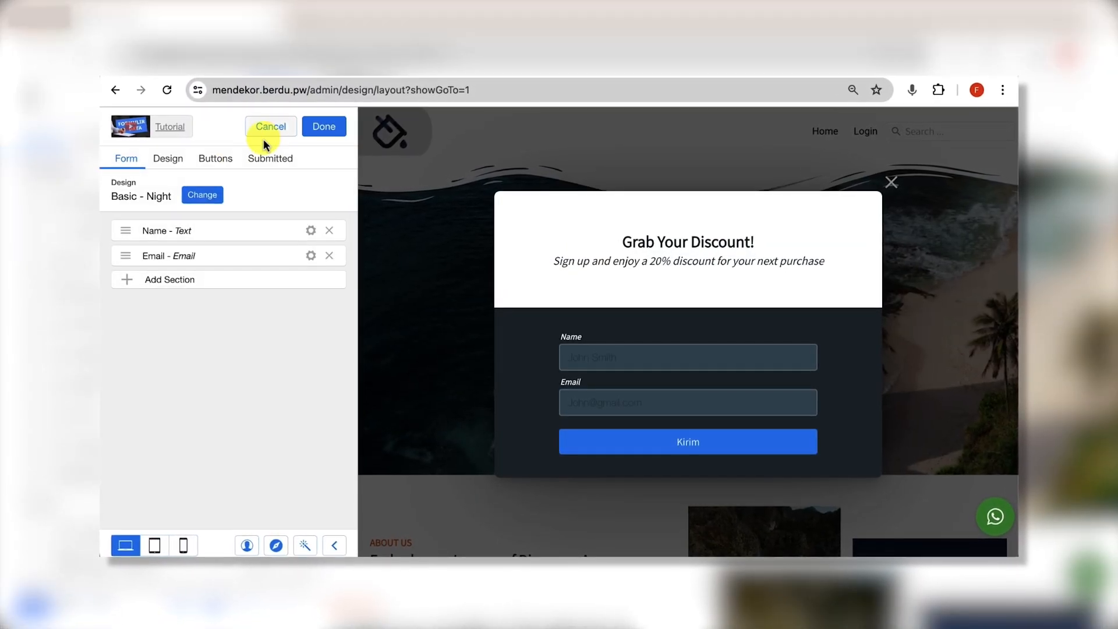
click(177, 163)
click(117, 243)
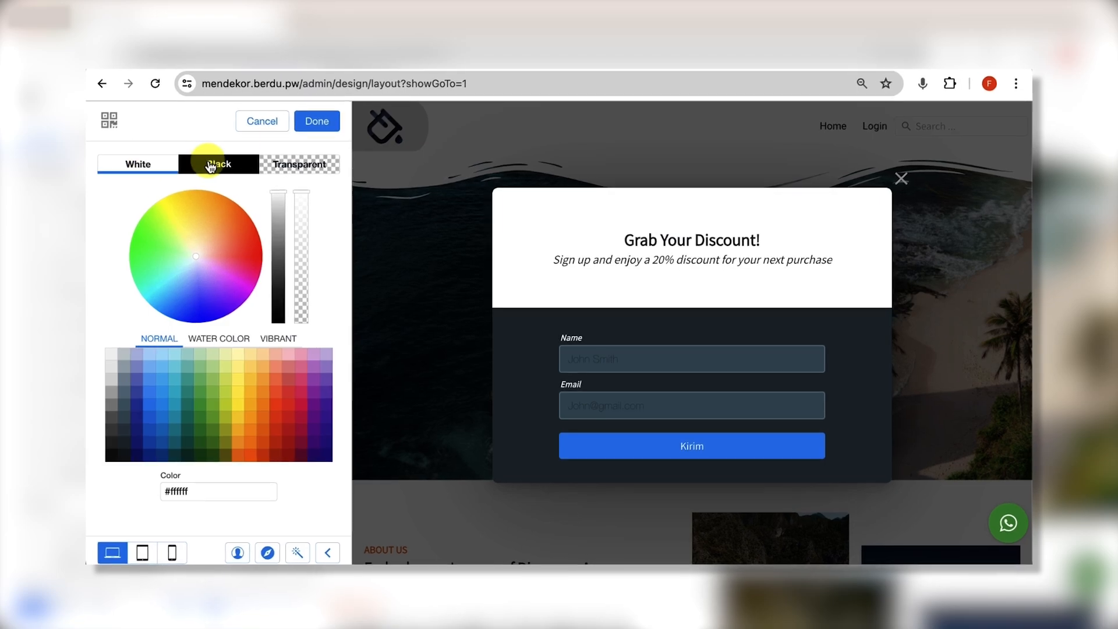
click(224, 166)
click(312, 120)
click(221, 214)
click(146, 163)
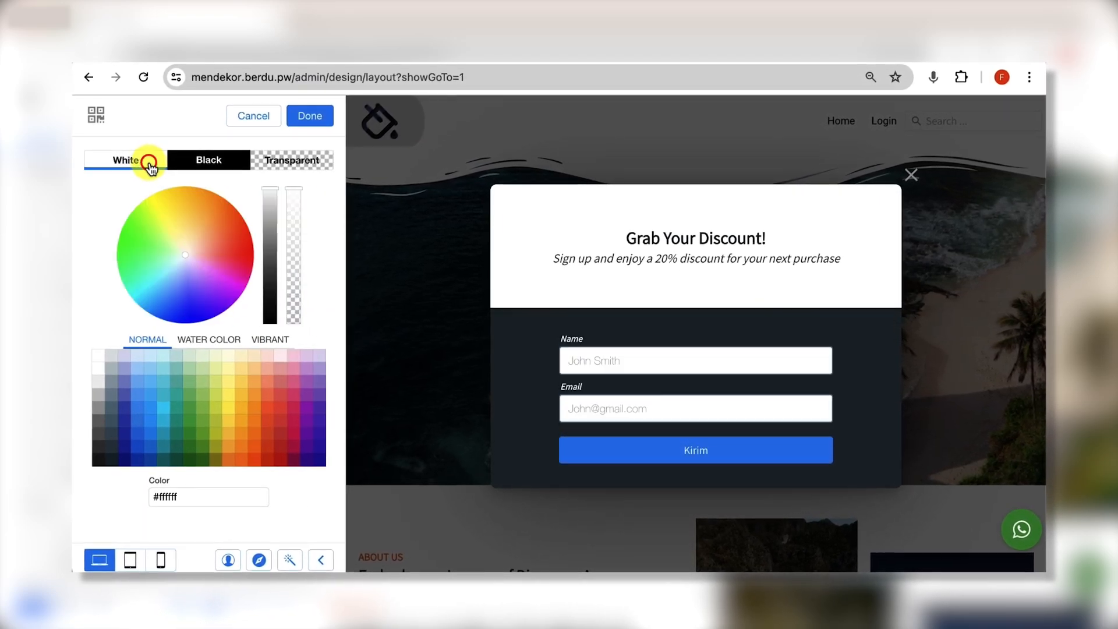
click(305, 116)
click(194, 145)
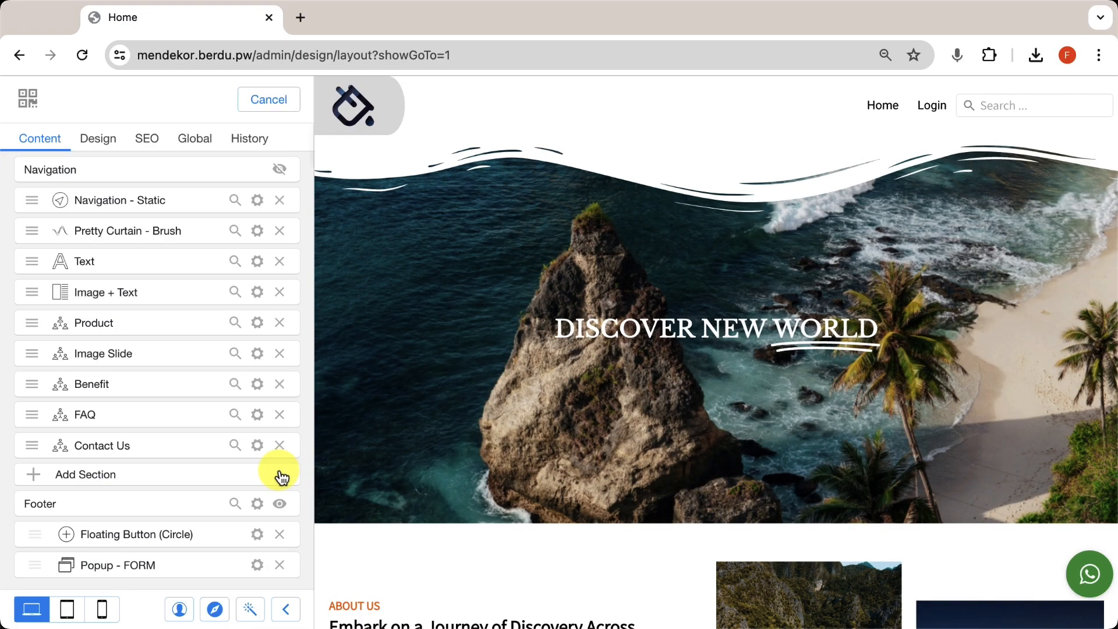
- Add a Popup section to the home page, finding it with the search term "pop"
click(282, 476)
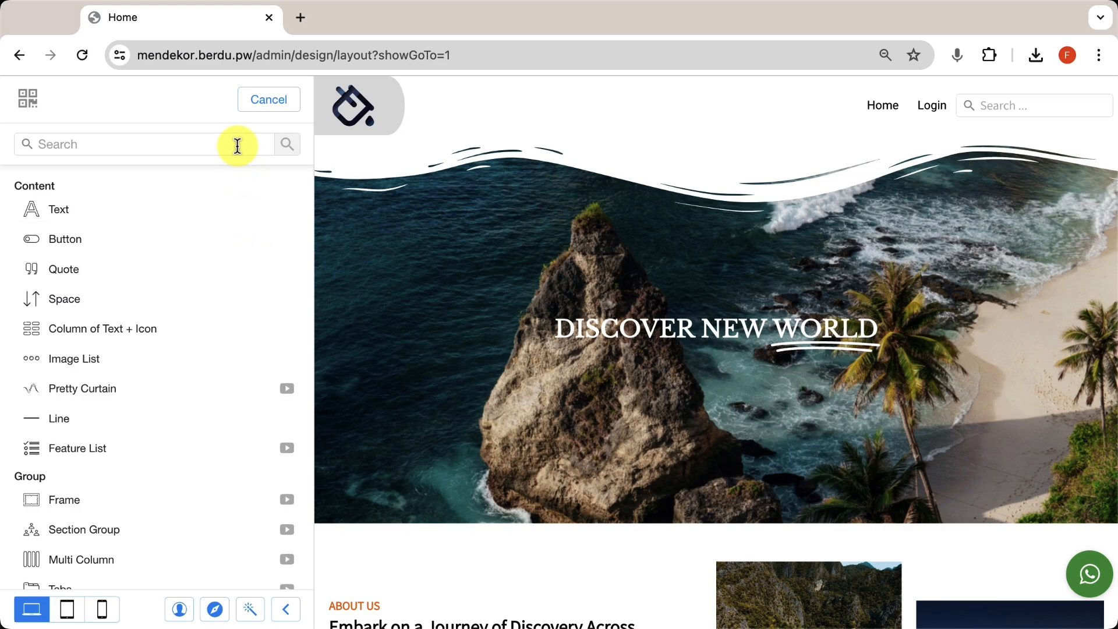
text(pop)
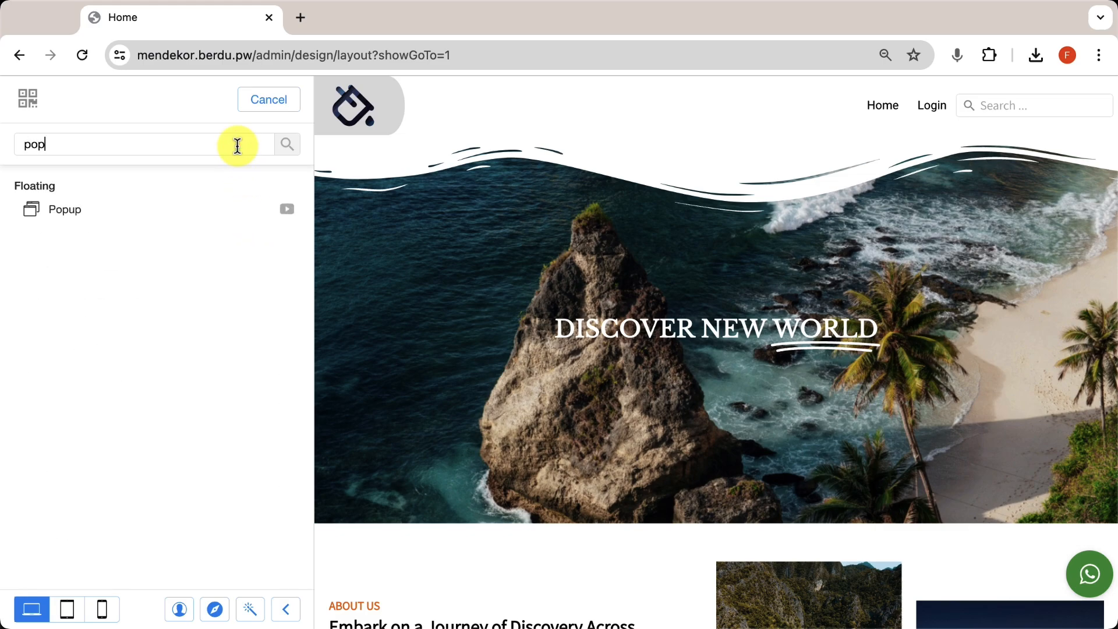
click(85, 213)
- Replace the popup's placeholder text with "Discover our destinations" in bold
click(261, 396)
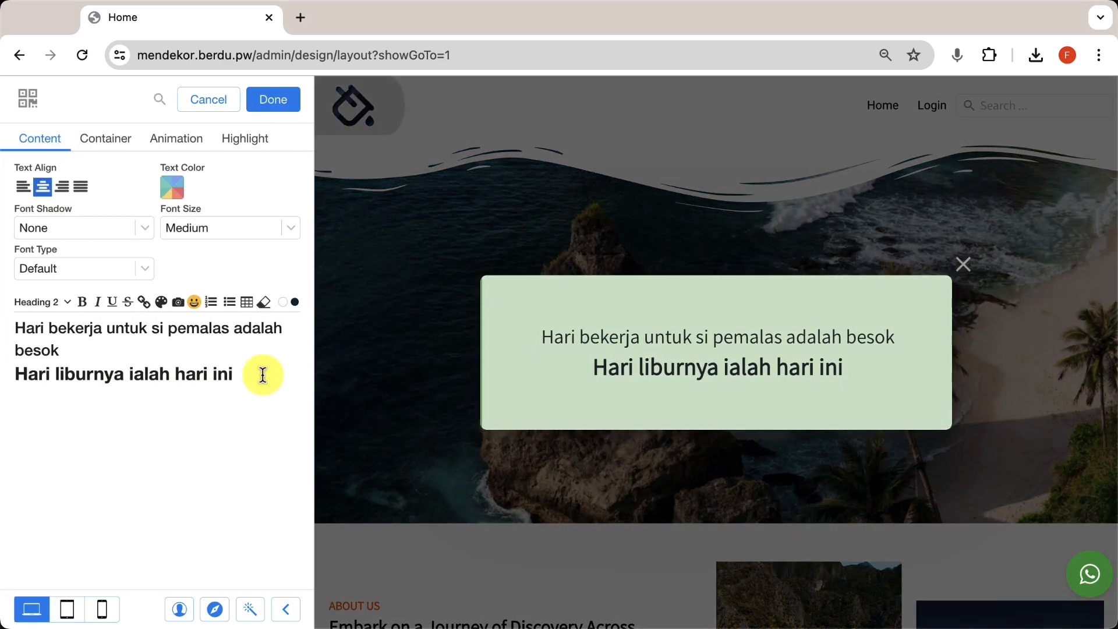
key(ctrl+a)
text(Discover our destinations)
key(ctrl+a)
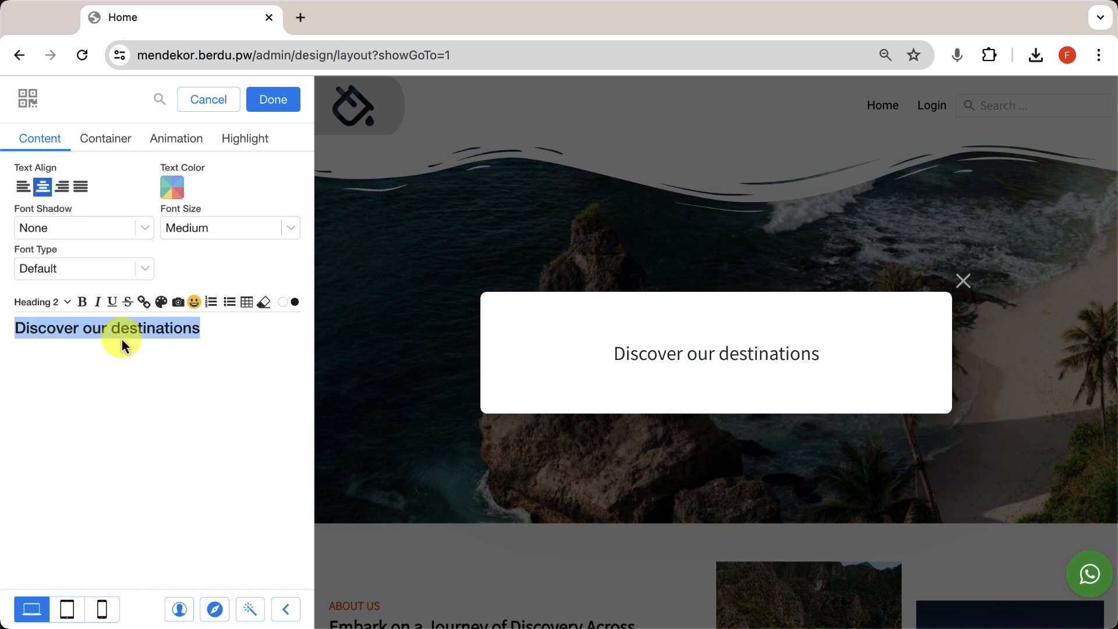
click(274, 100)
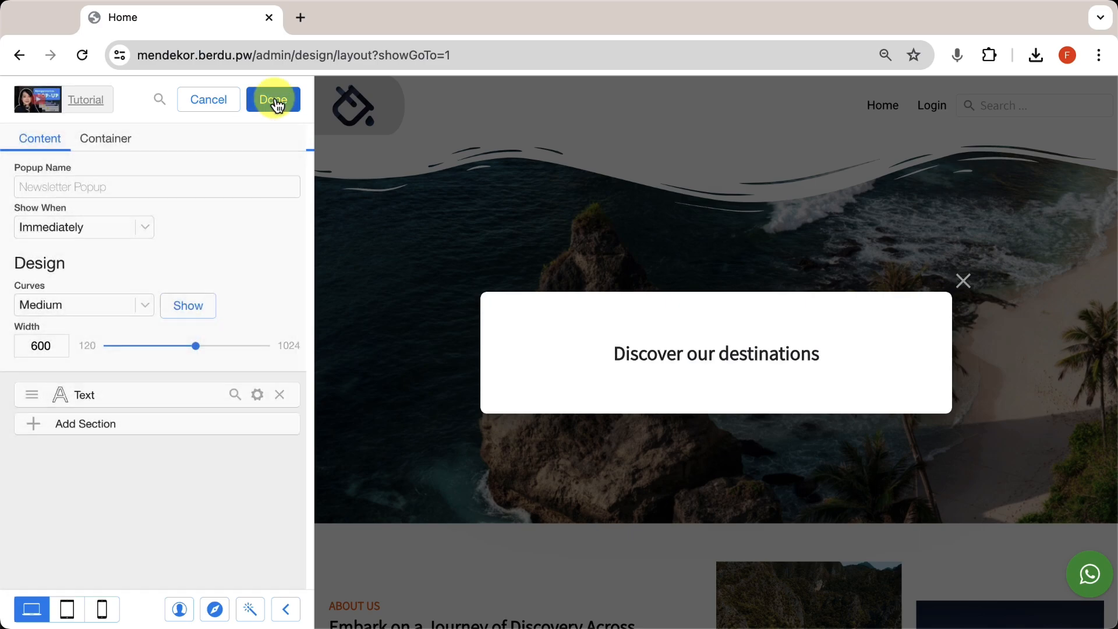
click(160, 426)
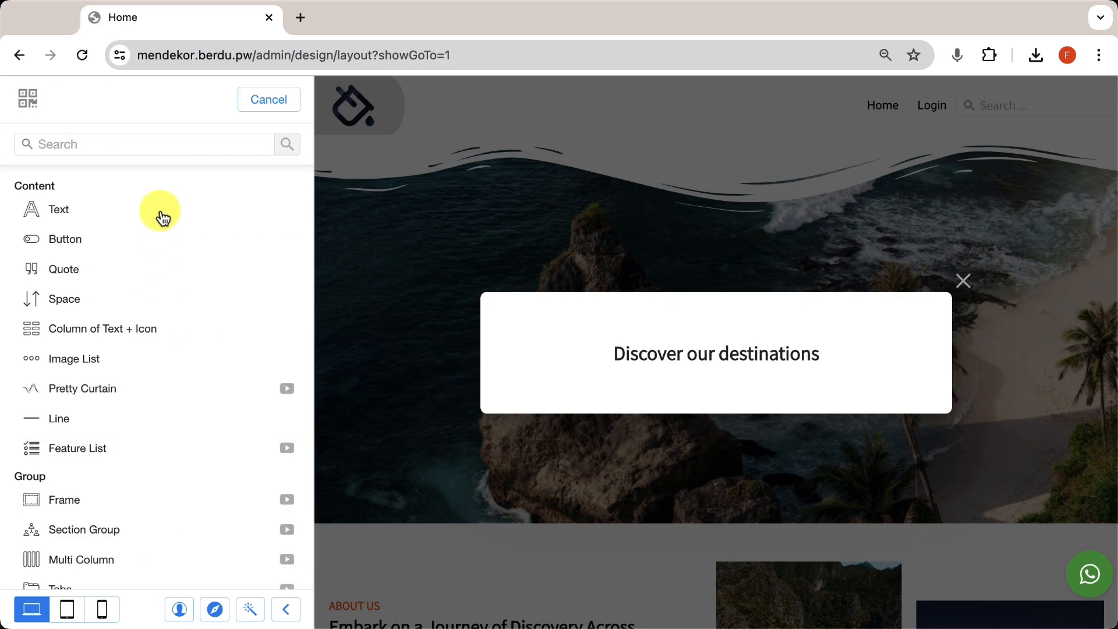
text(vid)
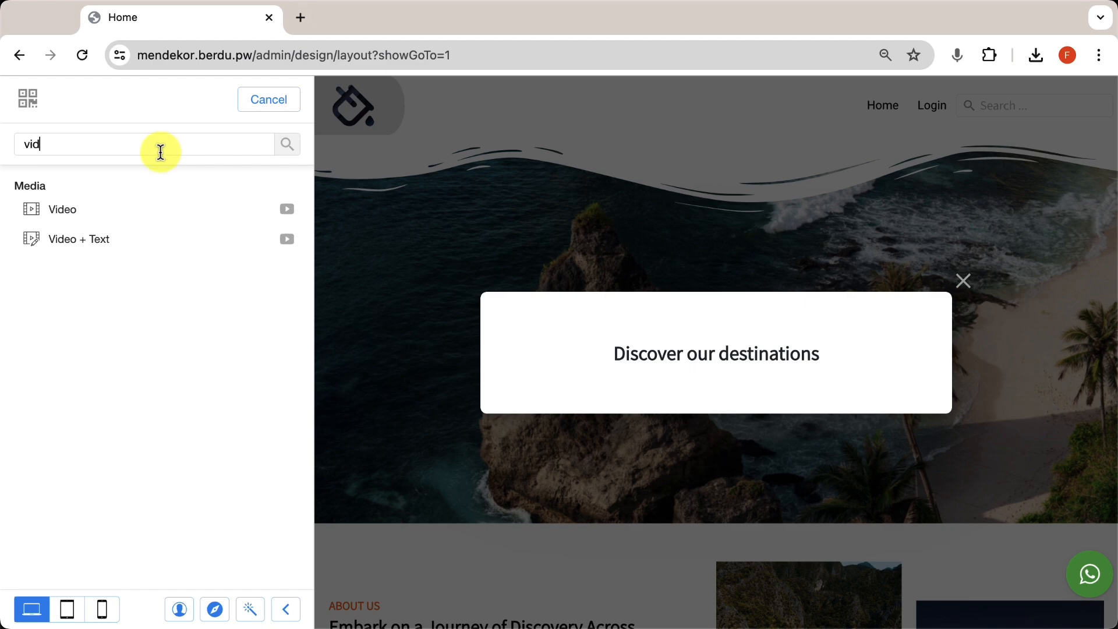
click(121, 208)
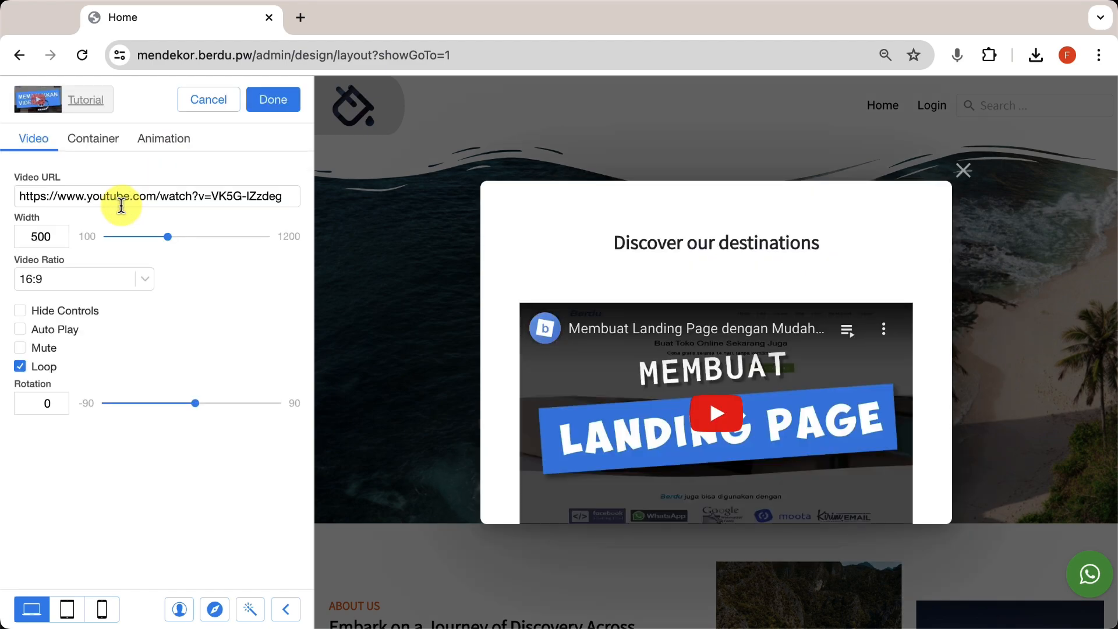
triple_click(121, 205)
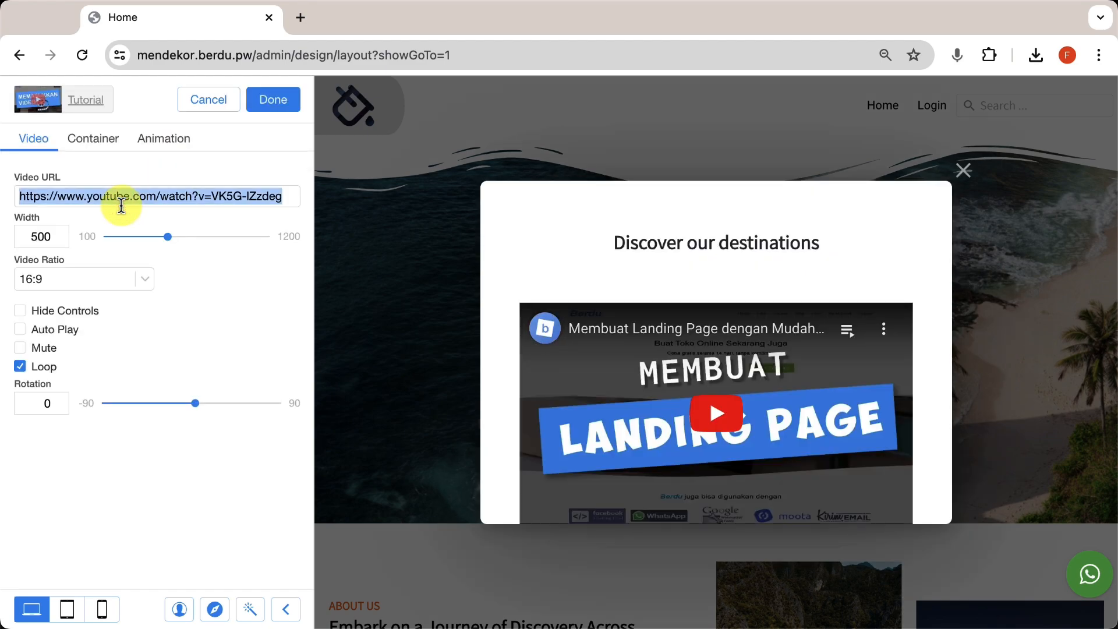
key(BackSpace)
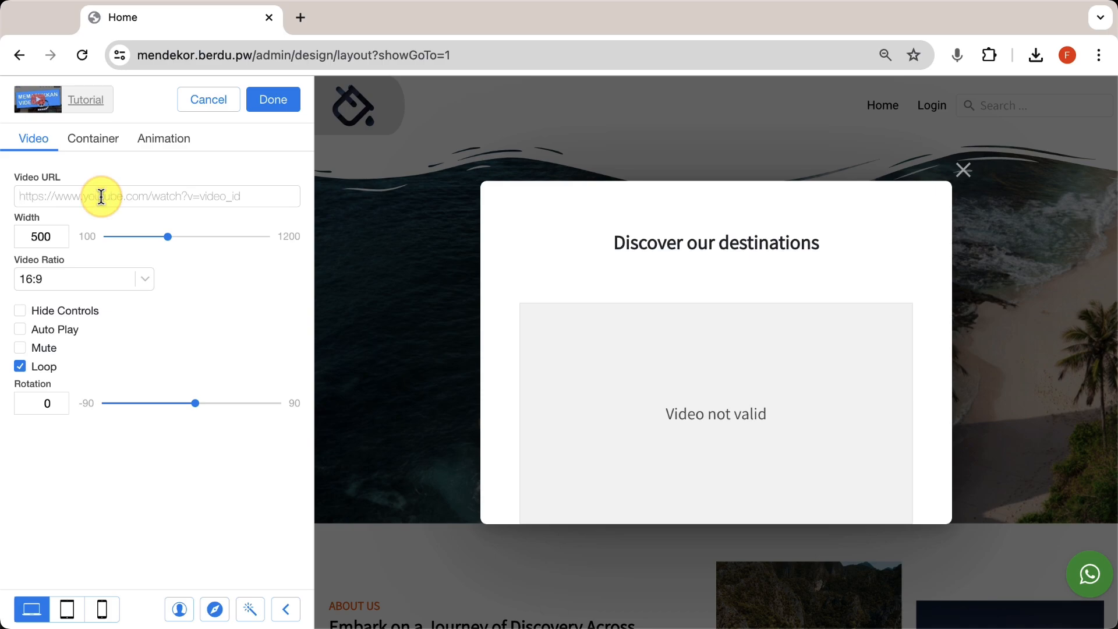
text(https://www.youtube.com/watch?v=QyisDjuMY-I)
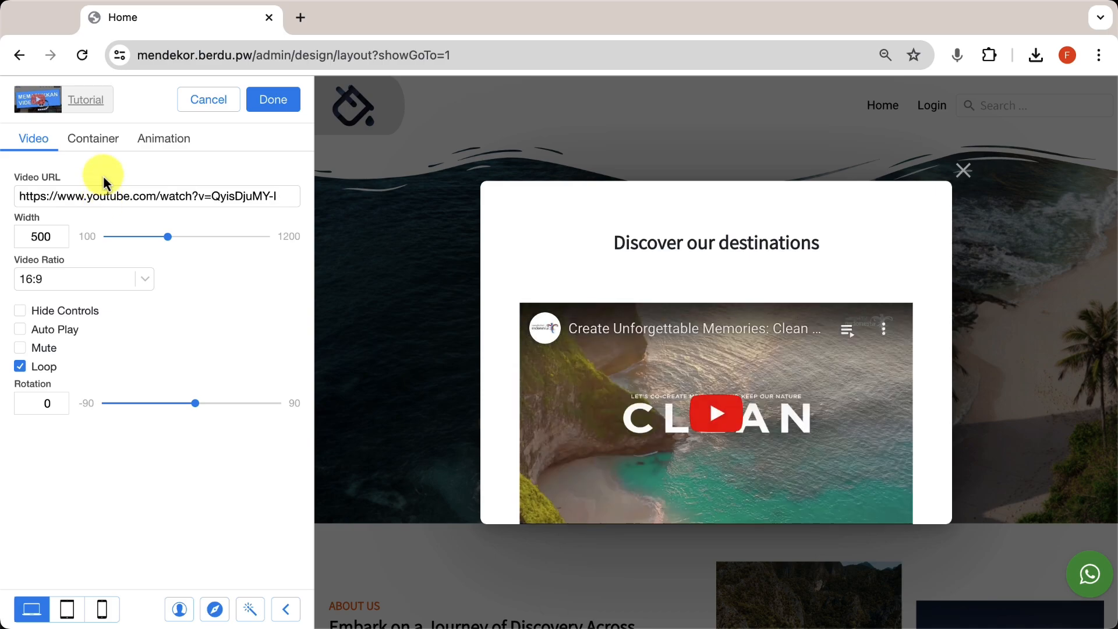
- Set the video's top and bottom padding to Different and give it a small bottom padding
click(103, 140)
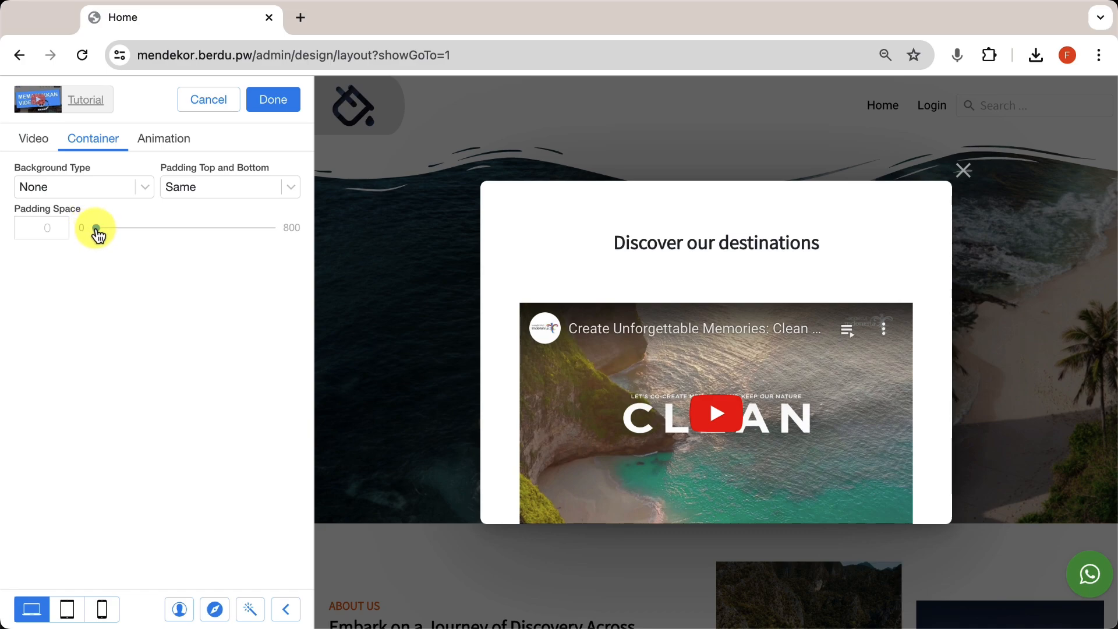
click(201, 187)
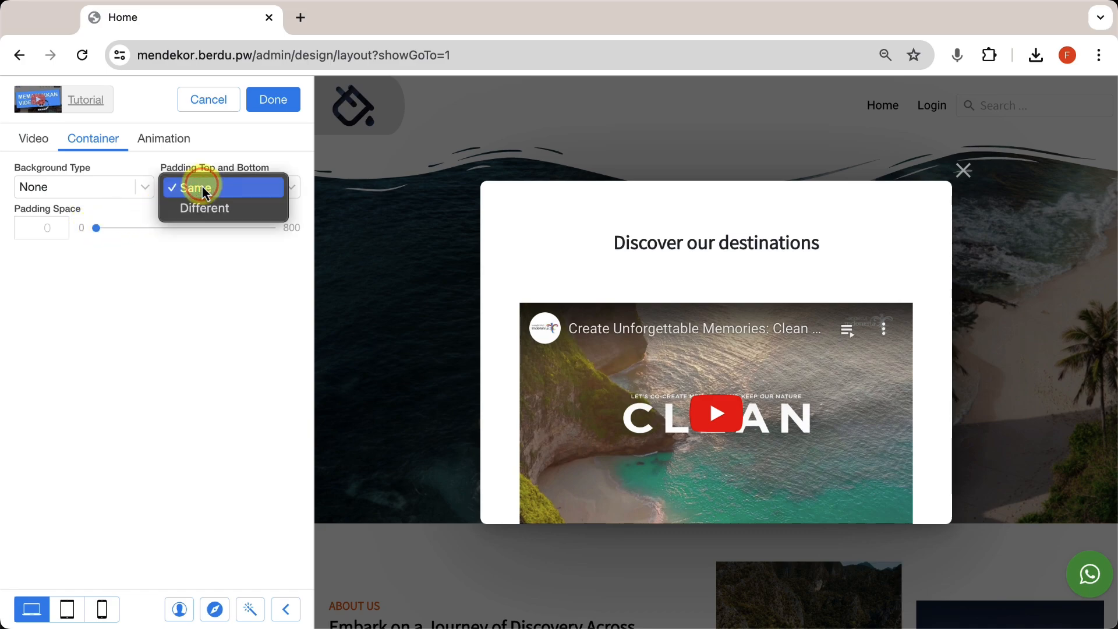
click(196, 208)
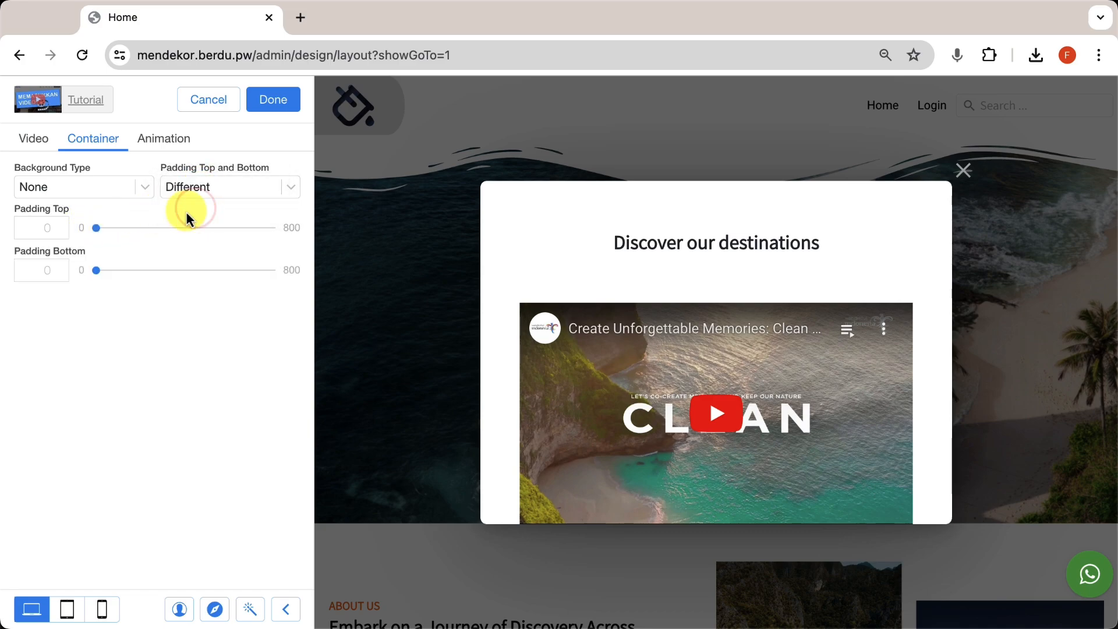
drag(97, 277, 105, 273)
click(276, 107)
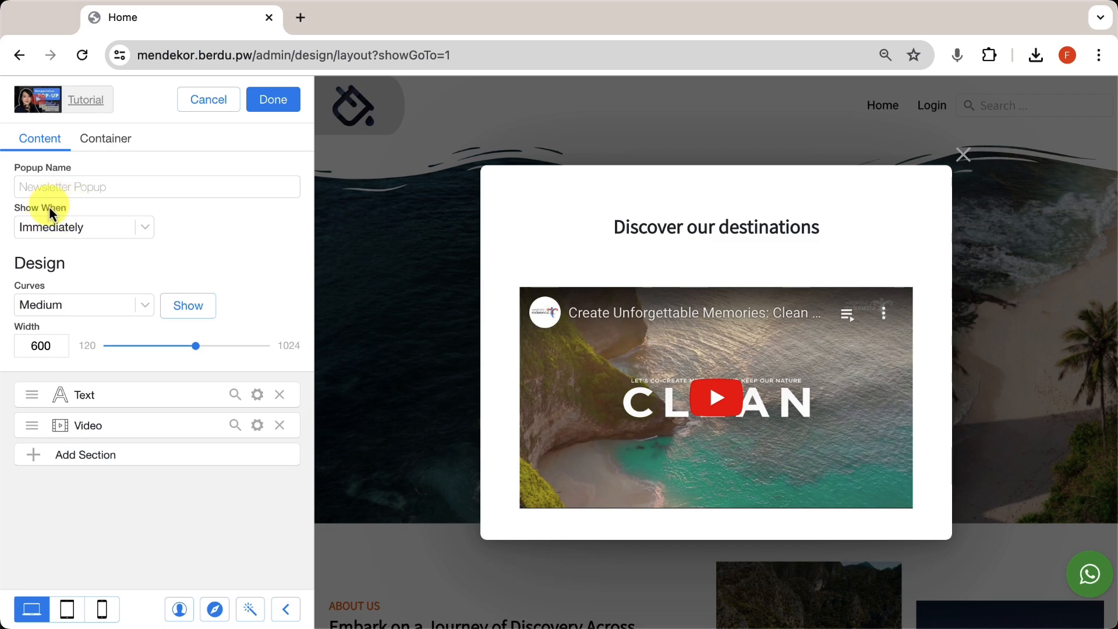
- Set the popup to show on Button Click, name it VIDEO, and close its preview
click(56, 226)
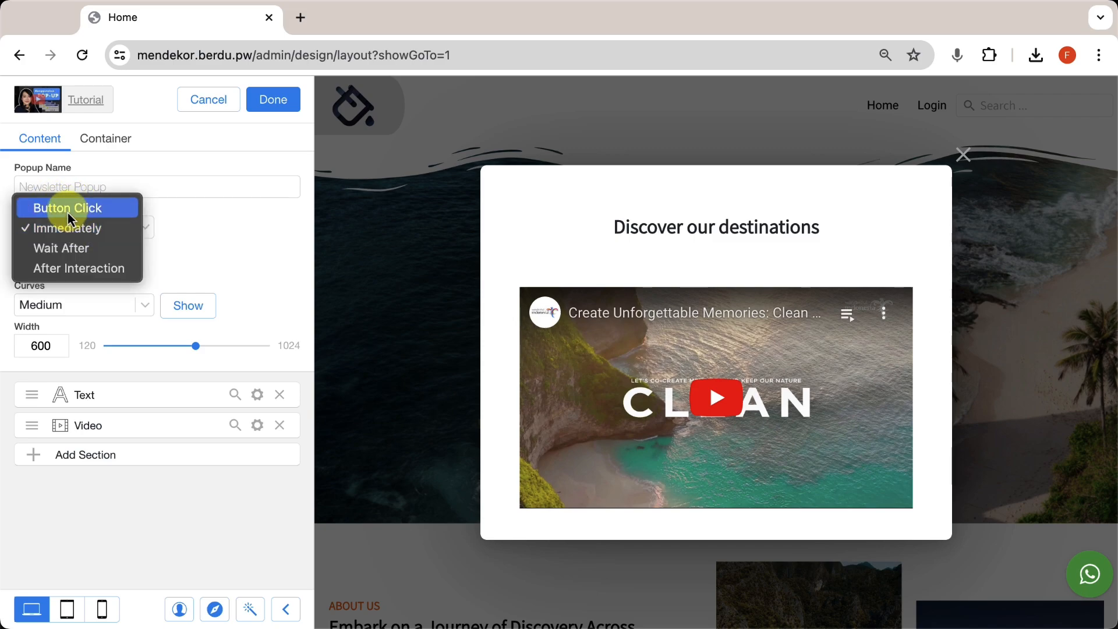
click(67, 210)
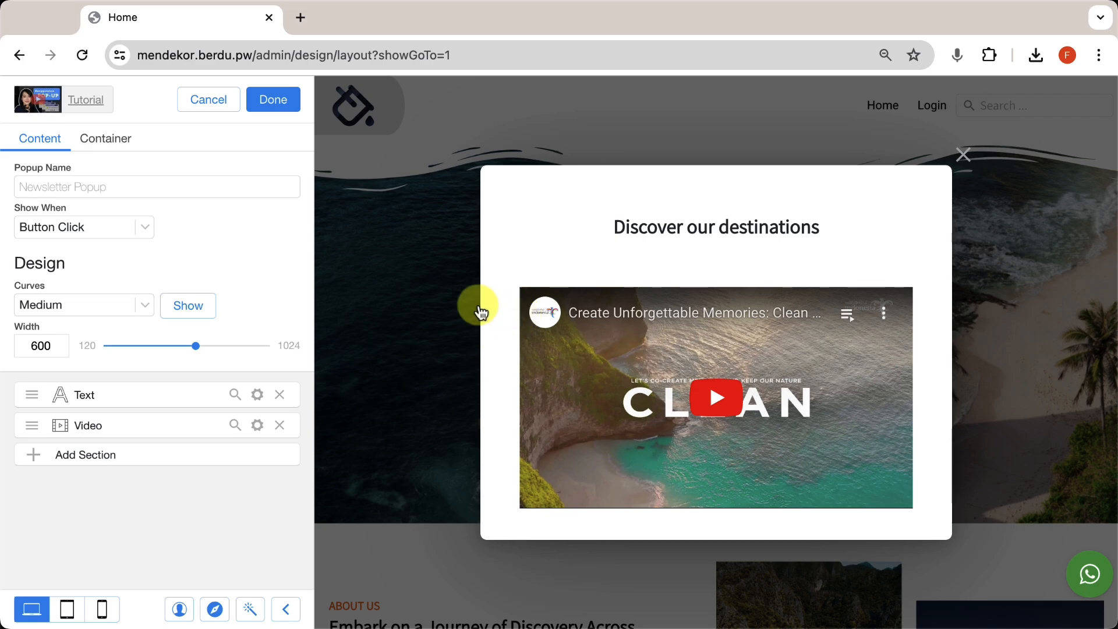
click(235, 187)
text(VIDEO)
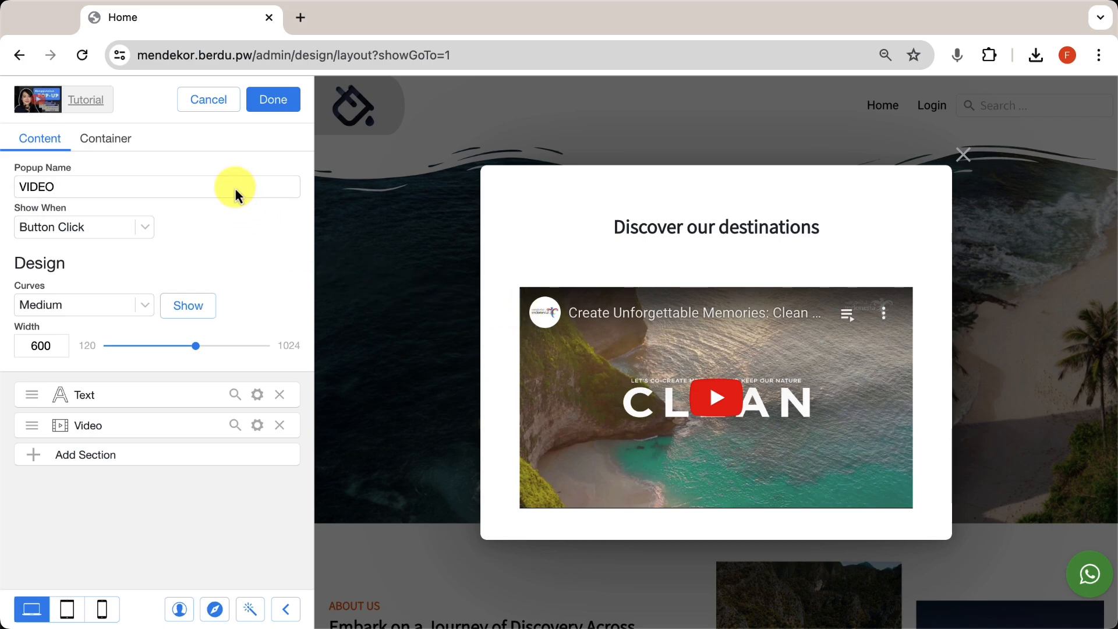
click(275, 101)
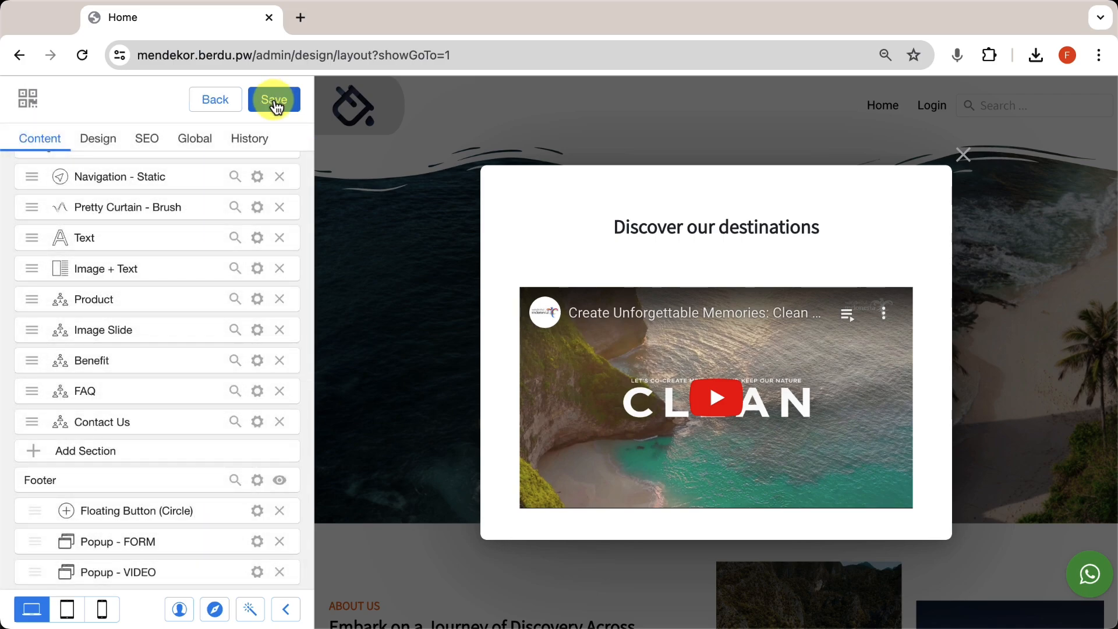
click(661, 244)
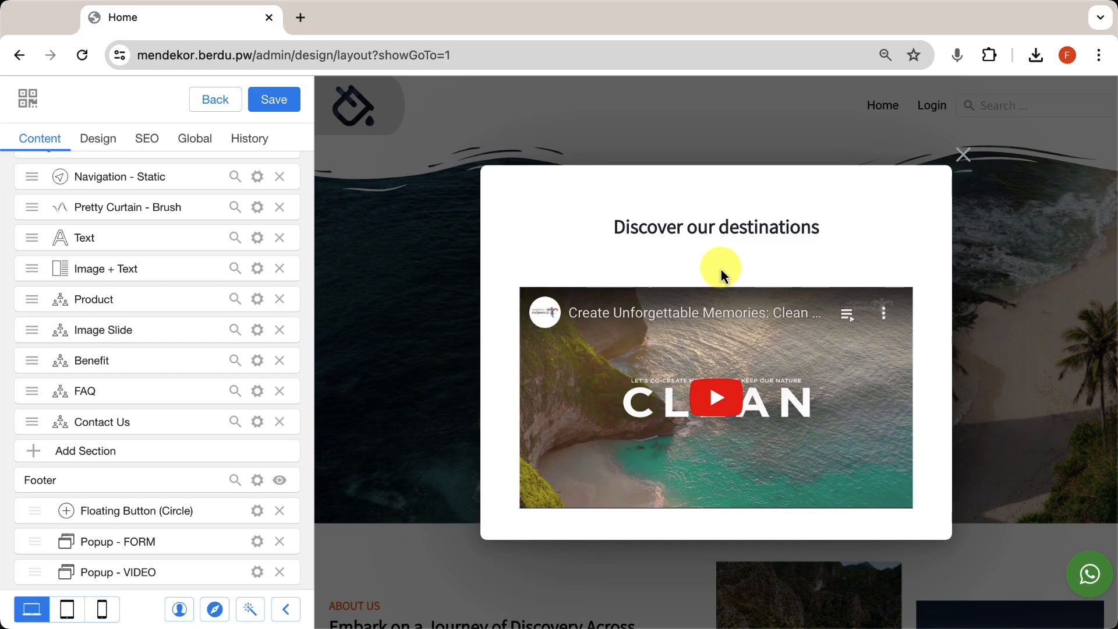
click(963, 154)
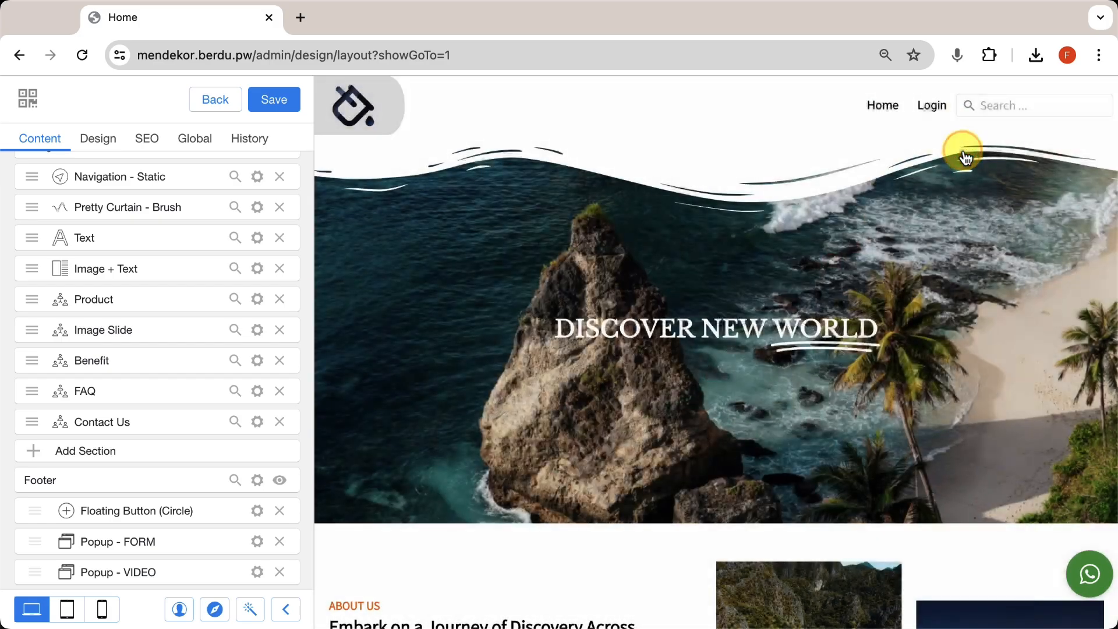
- Add a Button section to the page and place it between the Image Slide and Benefit sections
click(238, 459)
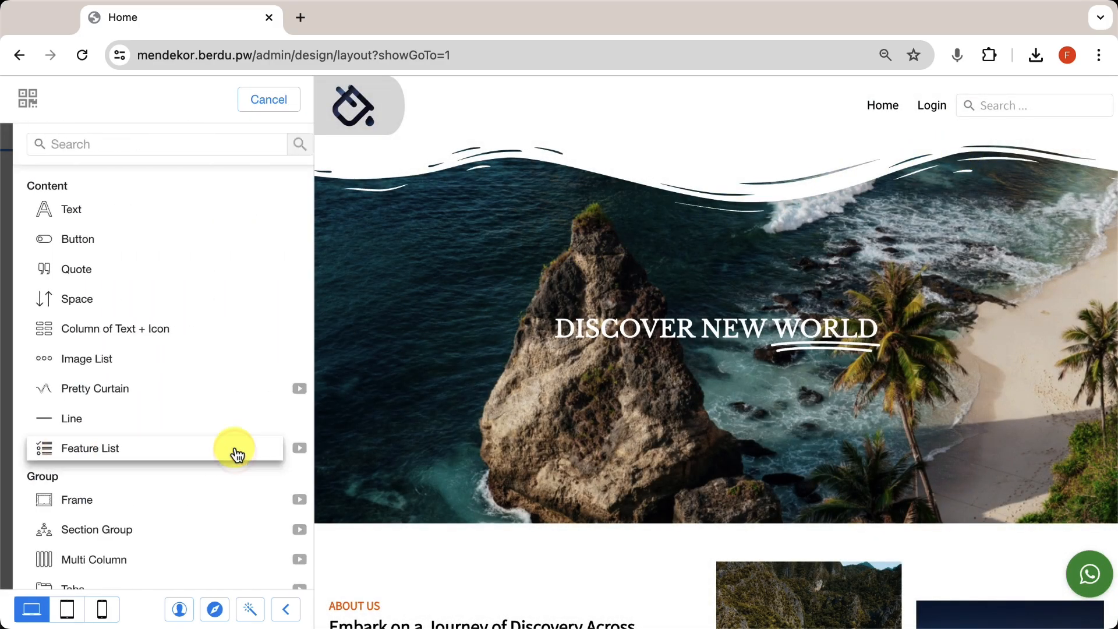
text(but)
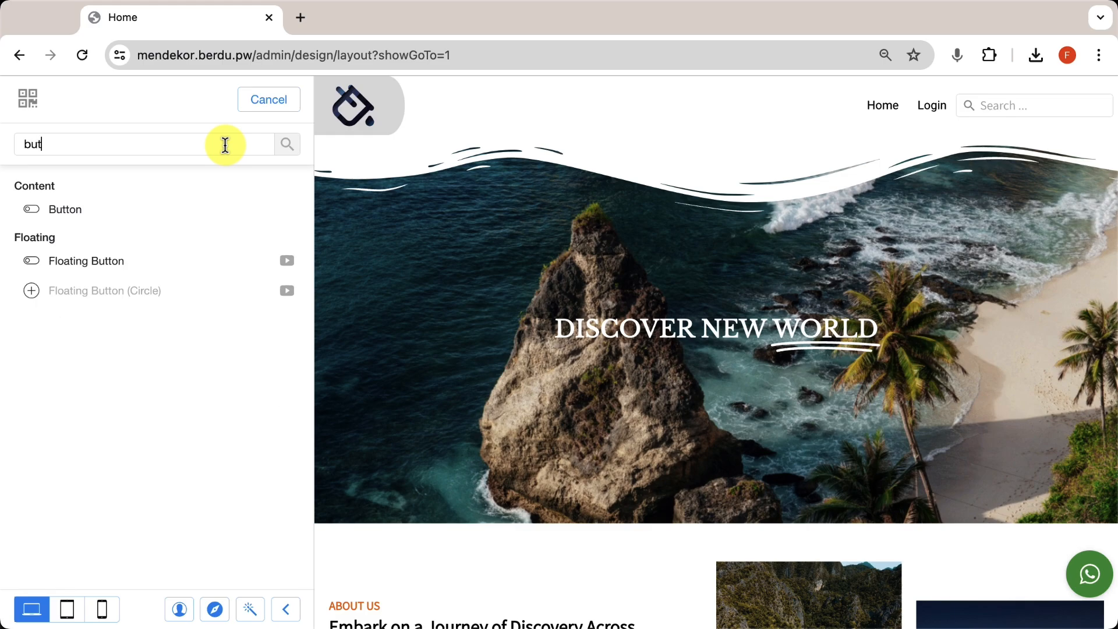
click(138, 212)
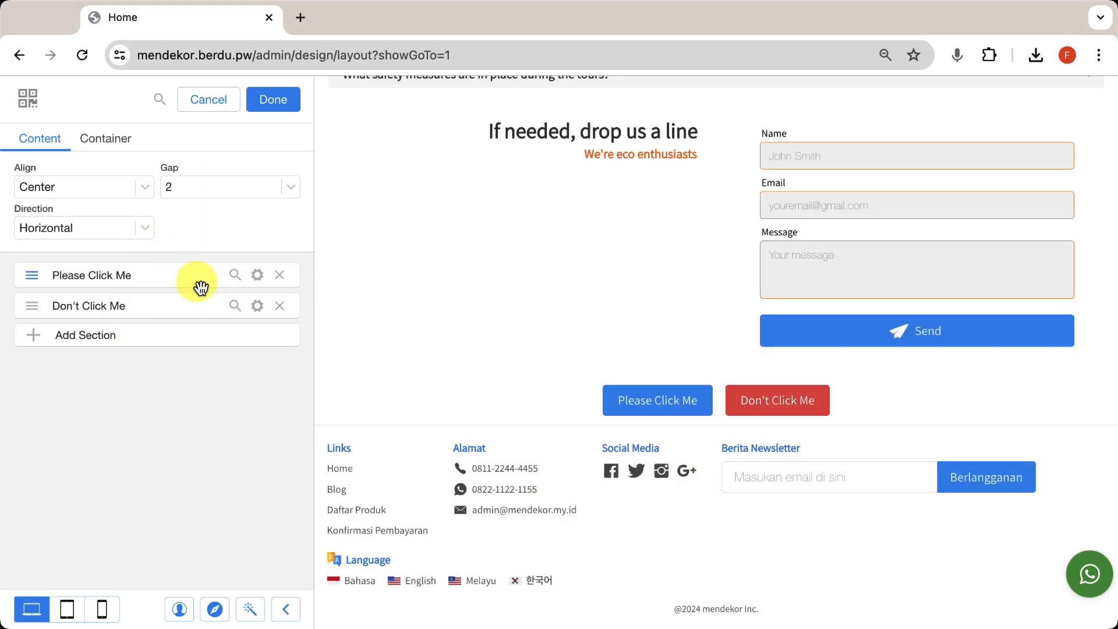
click(271, 101)
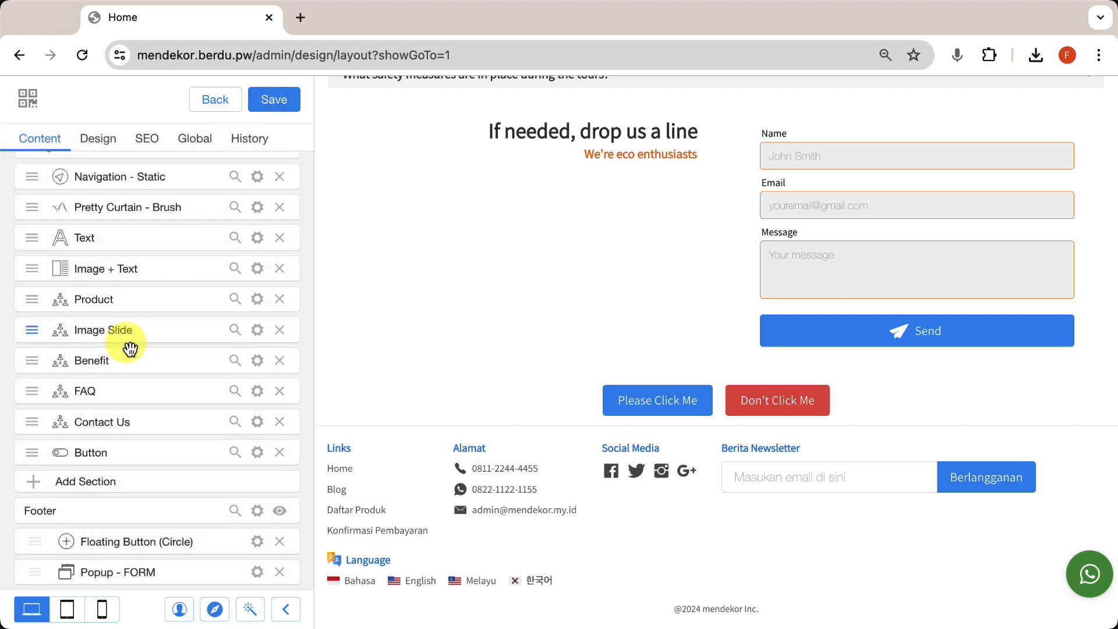
drag(35, 452, 51, 354)
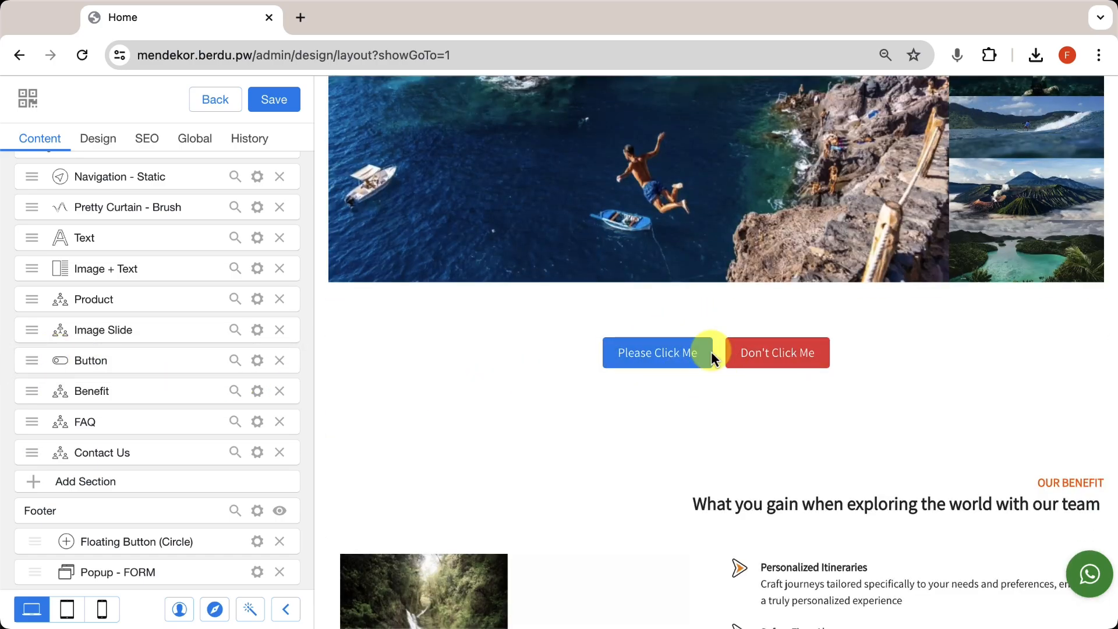
- Delete the "Don't Click Me" button and set the remaining button's color to orange #FB8C00
click(257, 360)
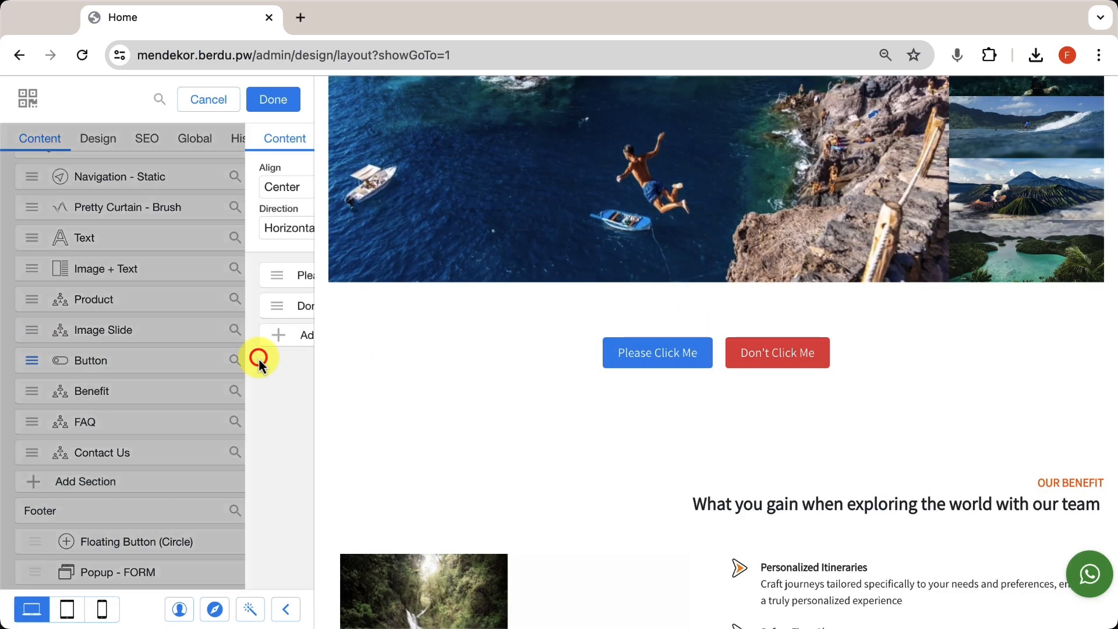
click(280, 306)
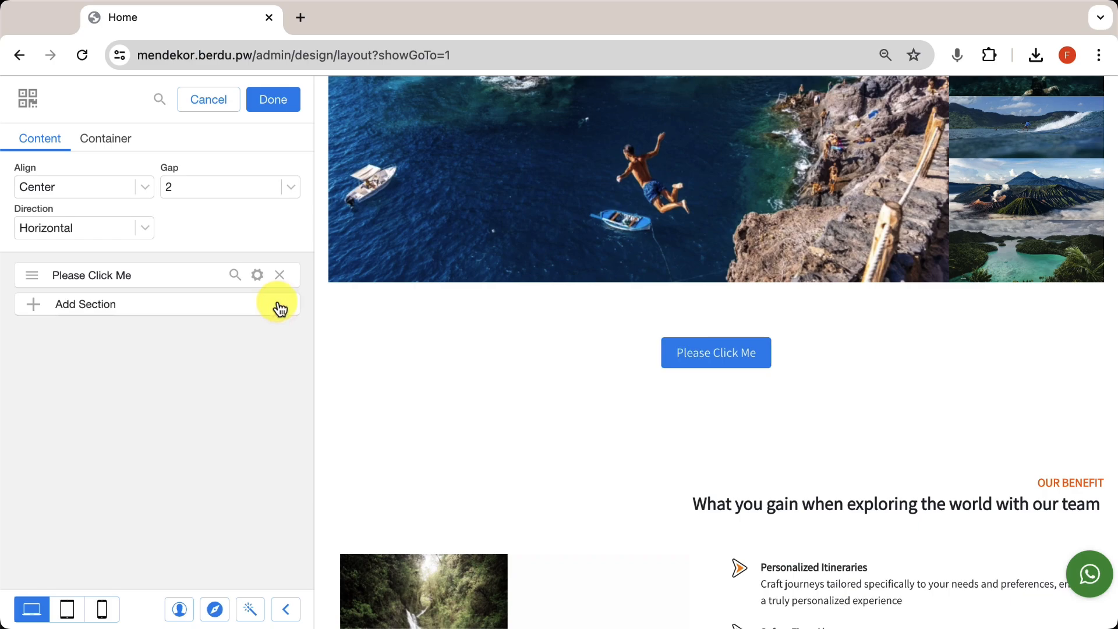
click(258, 276)
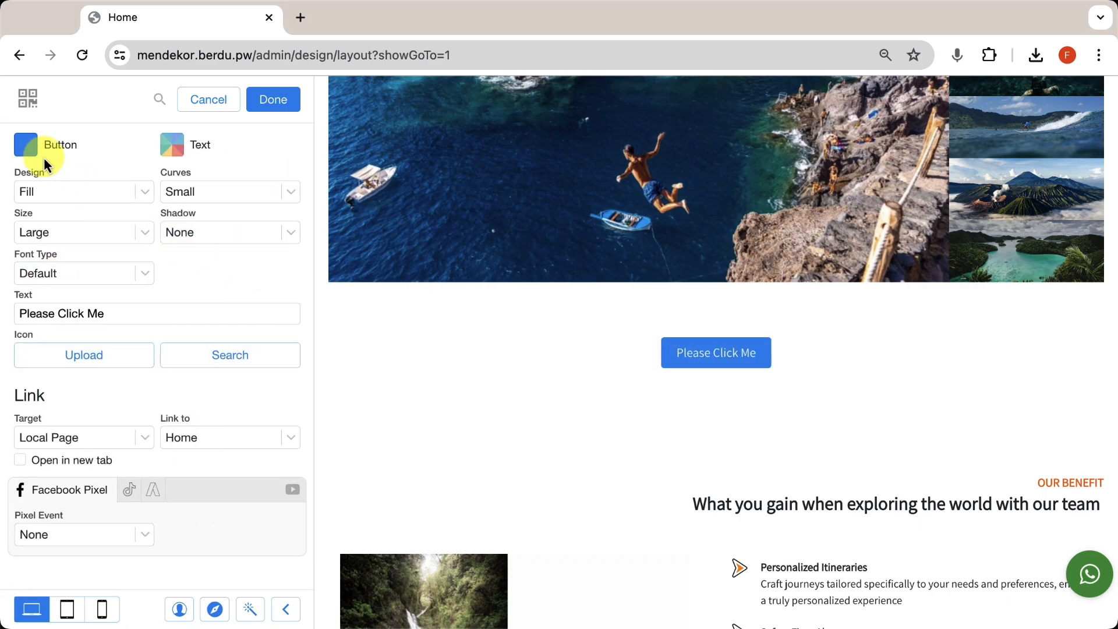
click(25, 143)
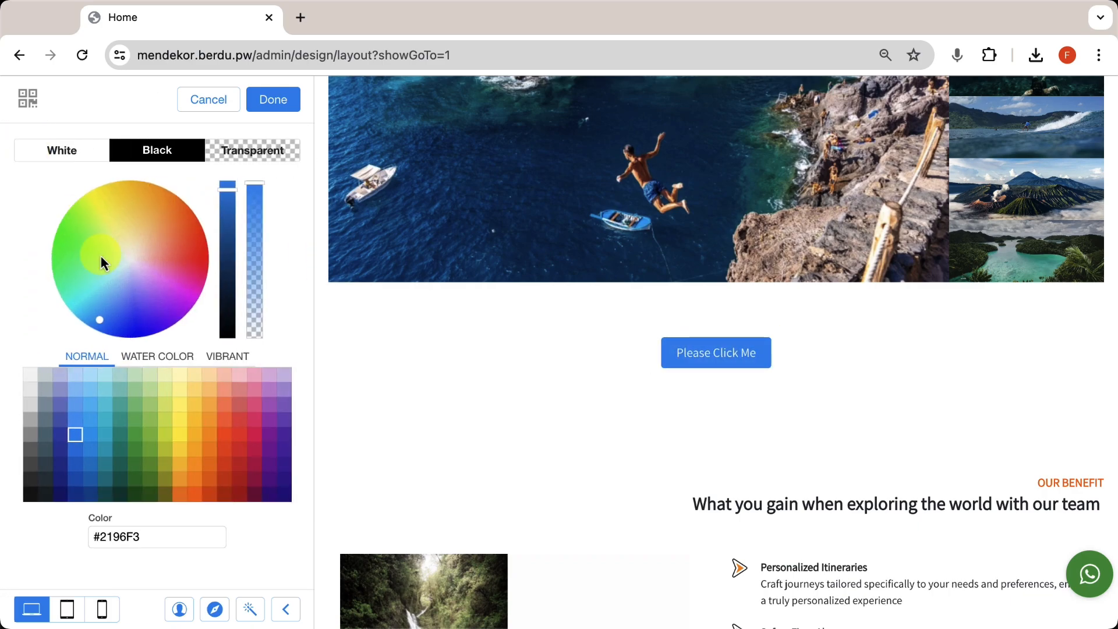
click(209, 450)
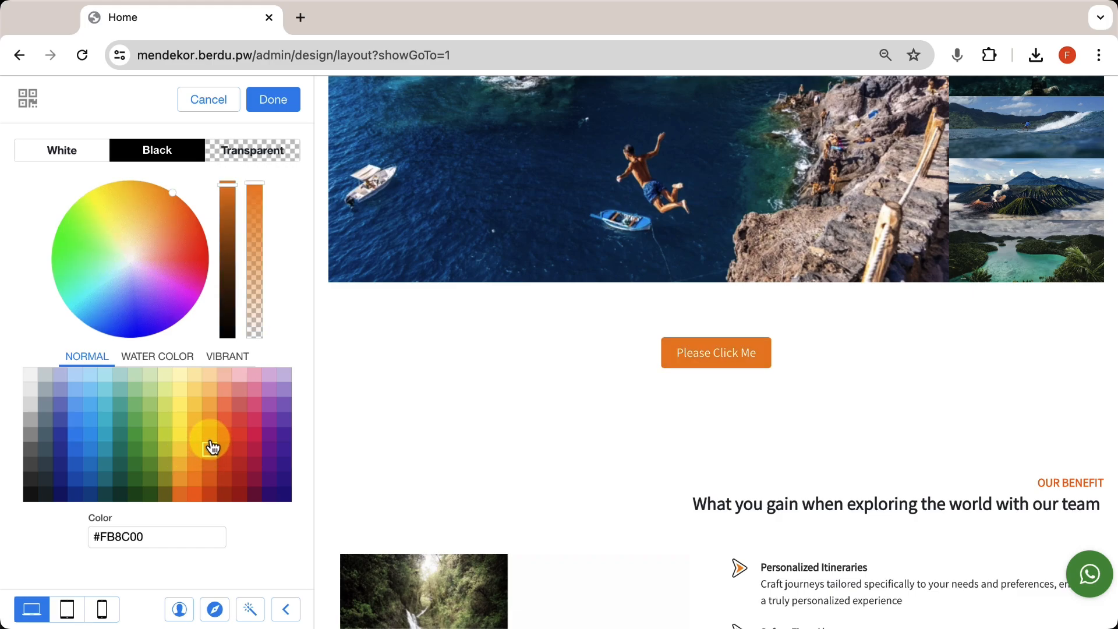
click(273, 100)
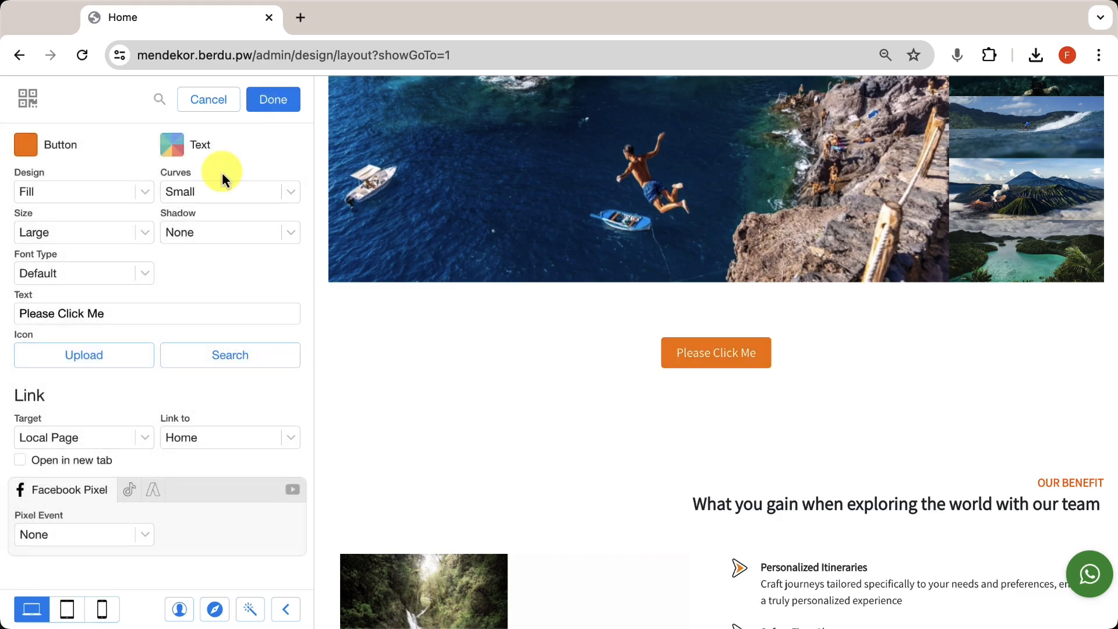
- Change the button's text to "Watch video" and set its font type to Bold
triple_click(162, 319)
text(Watch video)
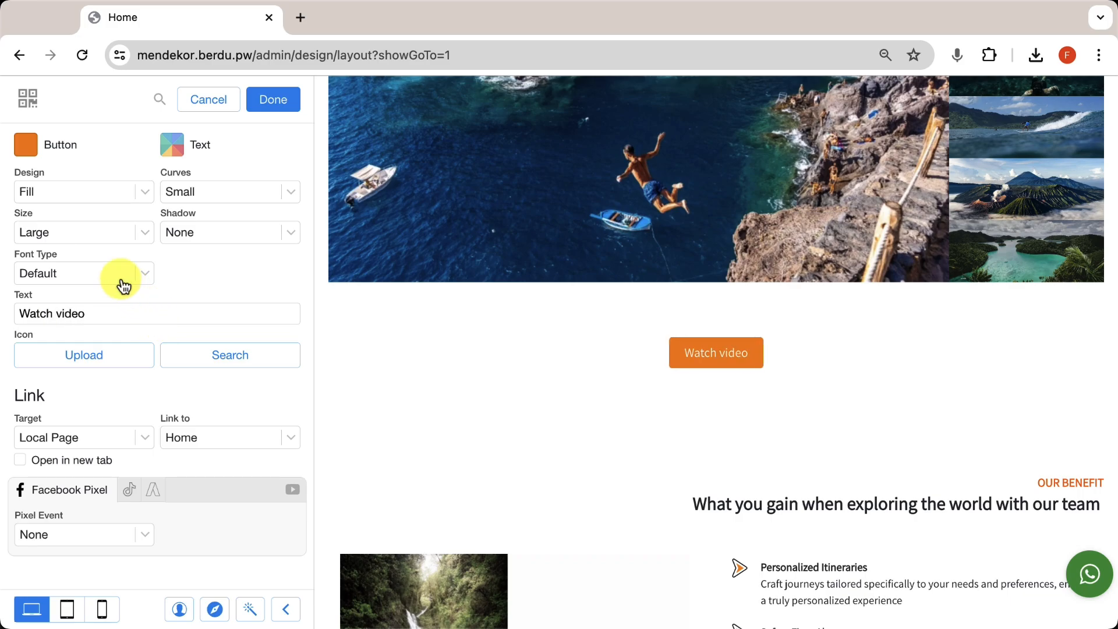
click(120, 276)
click(93, 339)
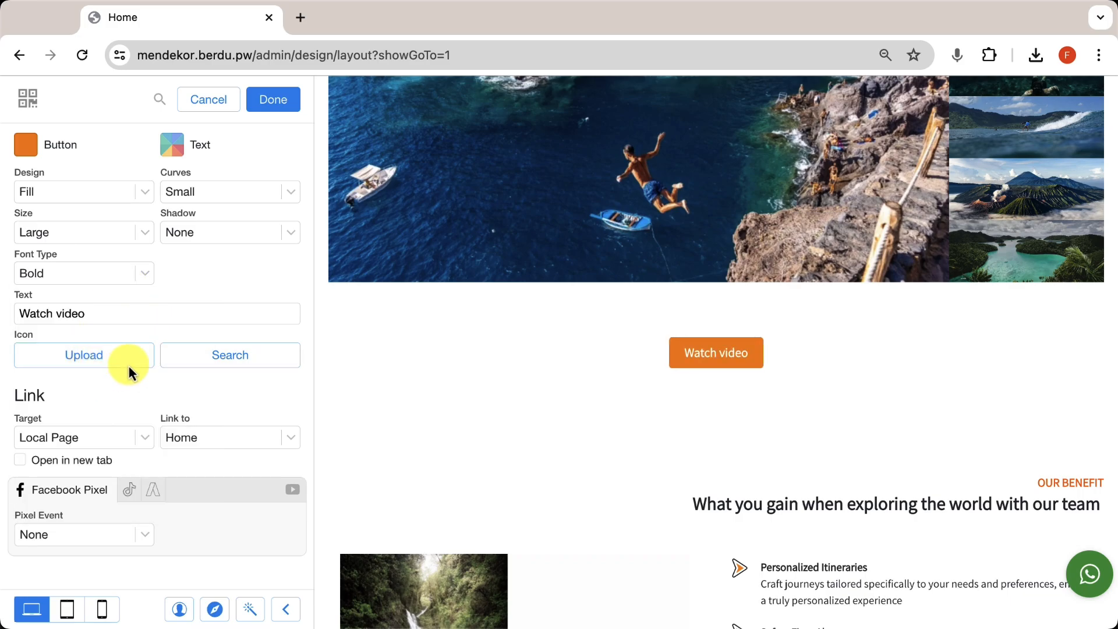
- Upload play-button.png from the ICON folder as the button's icon
click(102, 362)
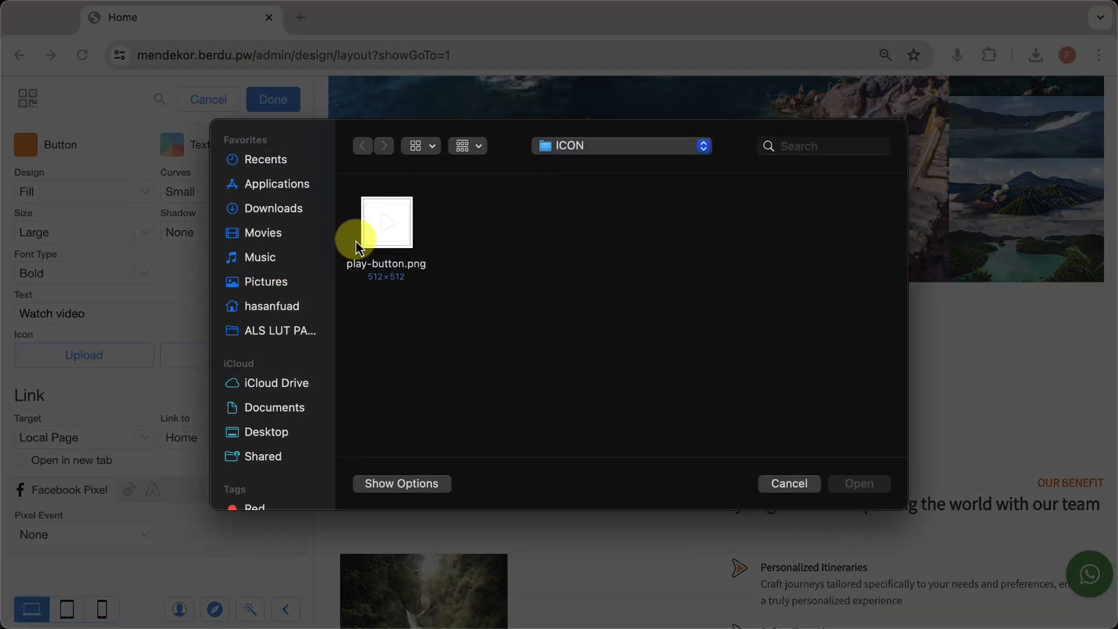
click(372, 236)
double_click(371, 235)
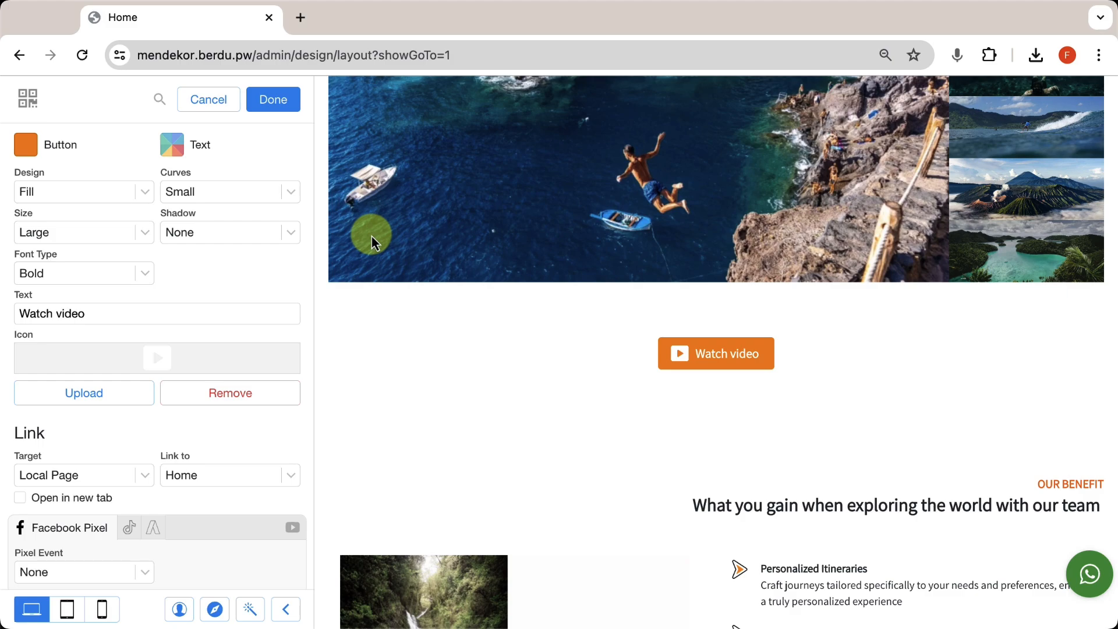
- Set the button's link target to Popup (VIDEO) and accept the button settings
scroll(192, 415, down, 1)
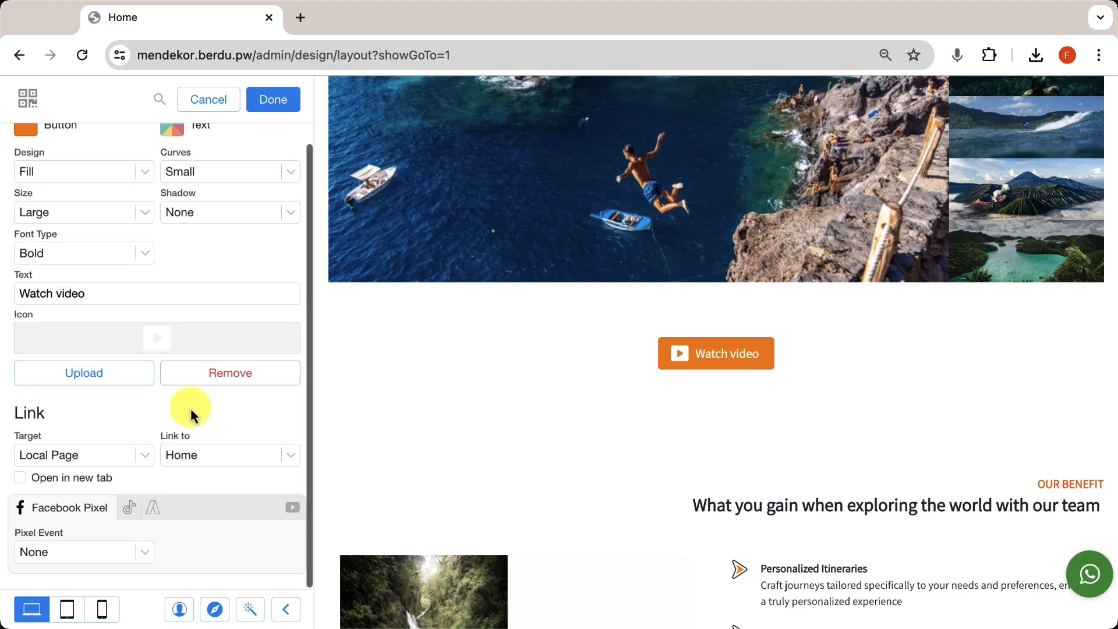
click(98, 454)
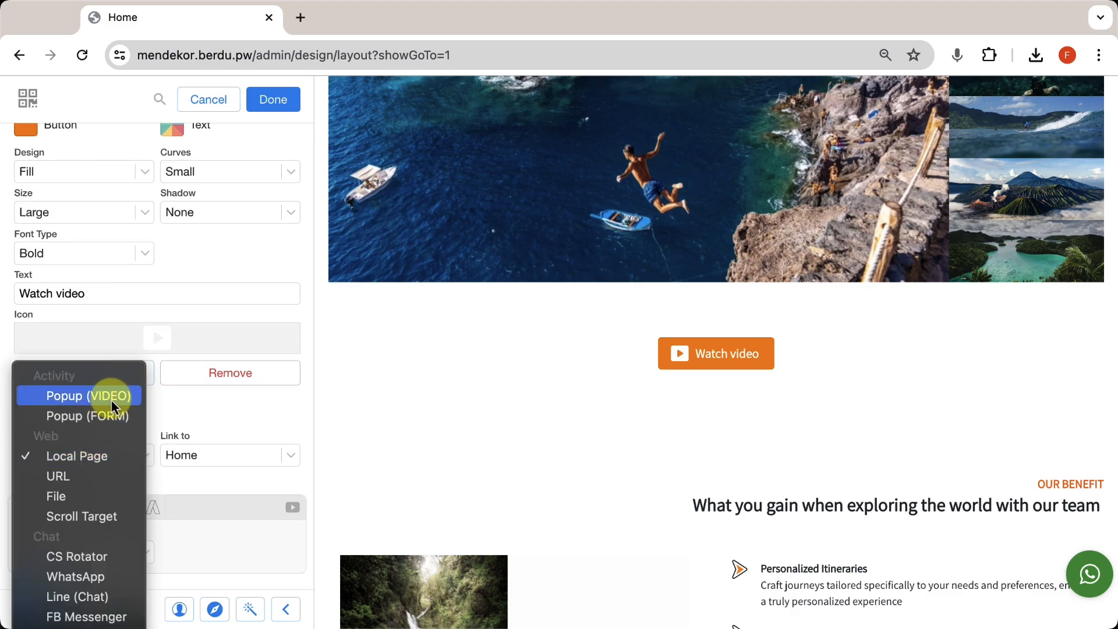
click(89, 396)
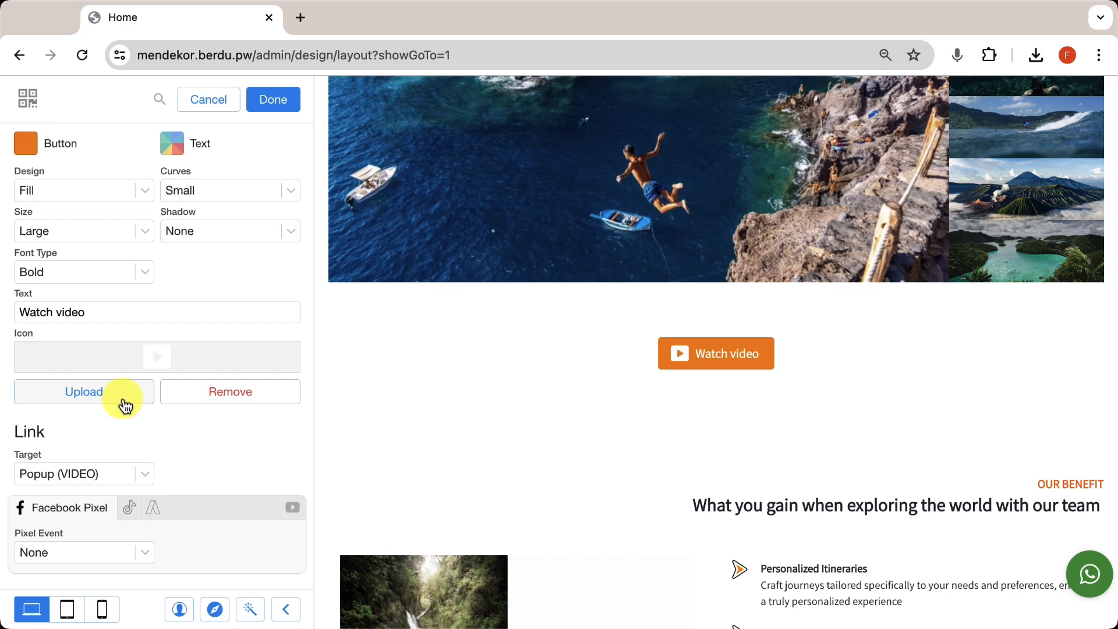
click(274, 105)
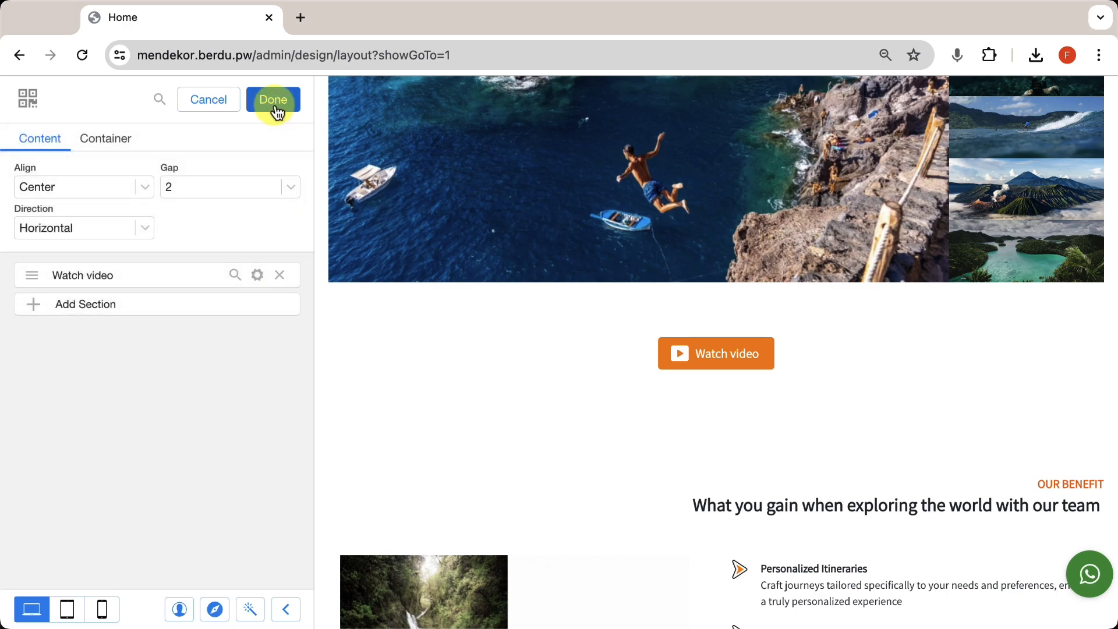
- Set the button section's container padding space to 0 and save the layout
click(121, 142)
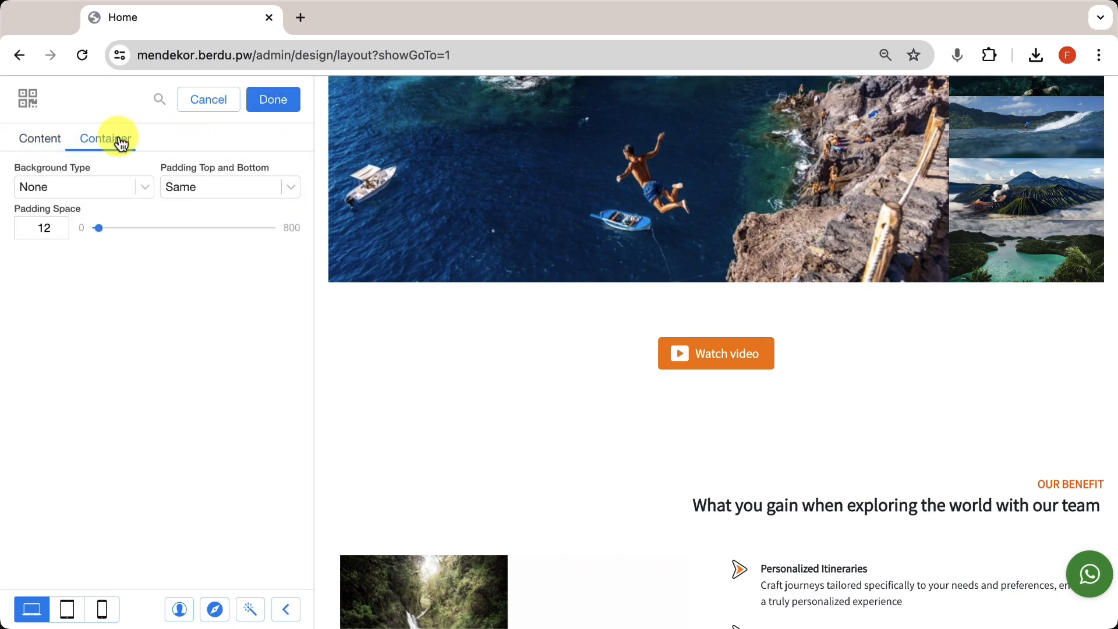
drag(105, 227, 89, 232)
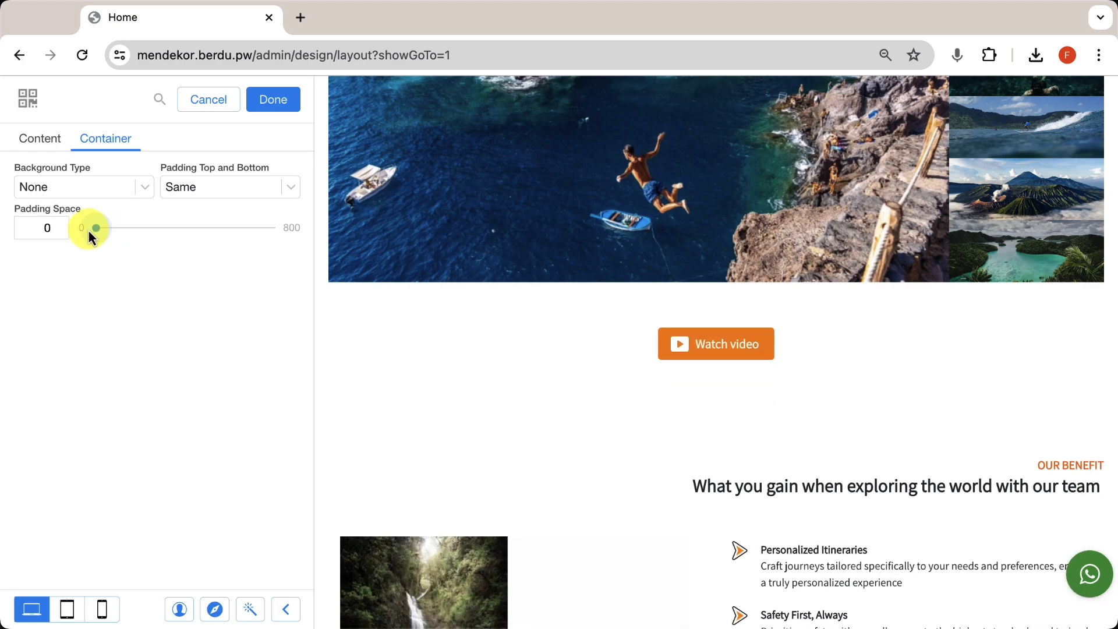
click(274, 100)
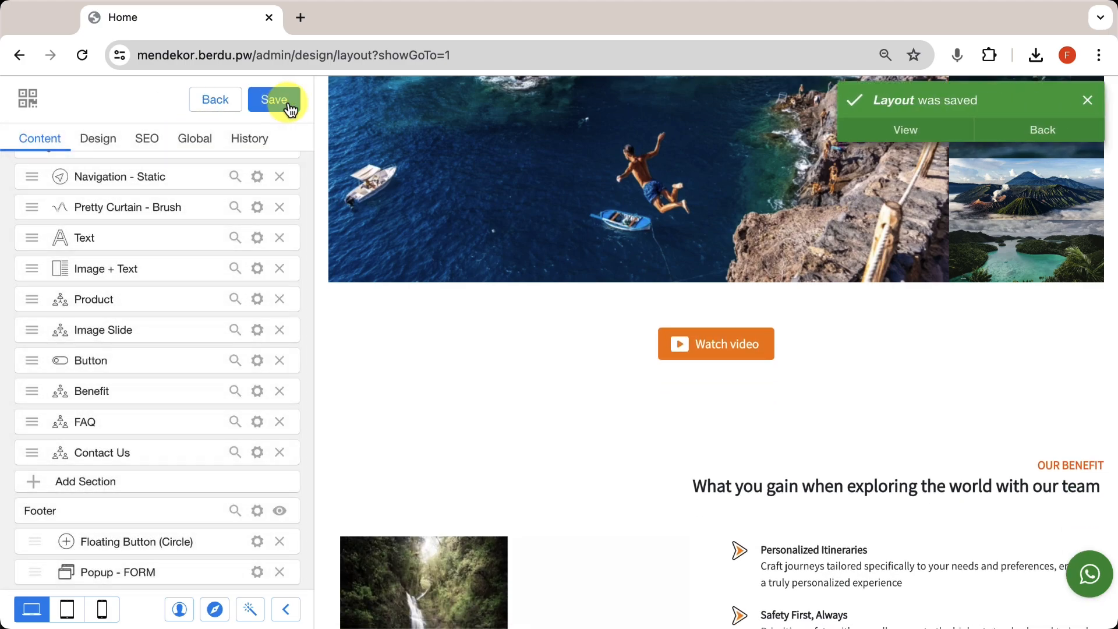
- View the published home page, open the popup with the "Watch video" button and play its video
click(909, 131)
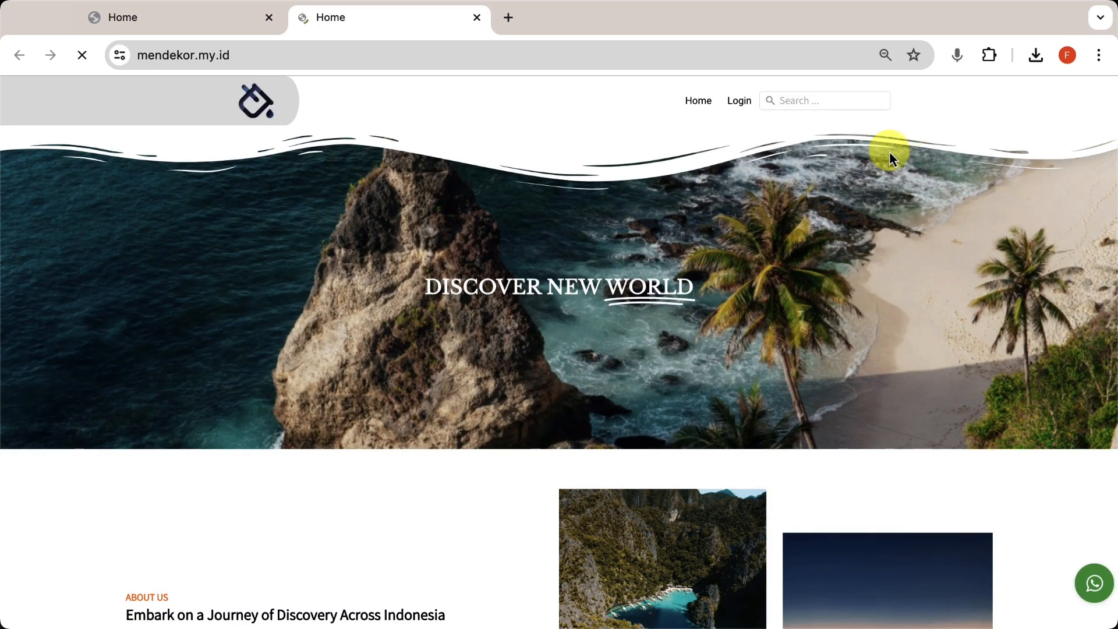
scroll(813, 293, down, 12)
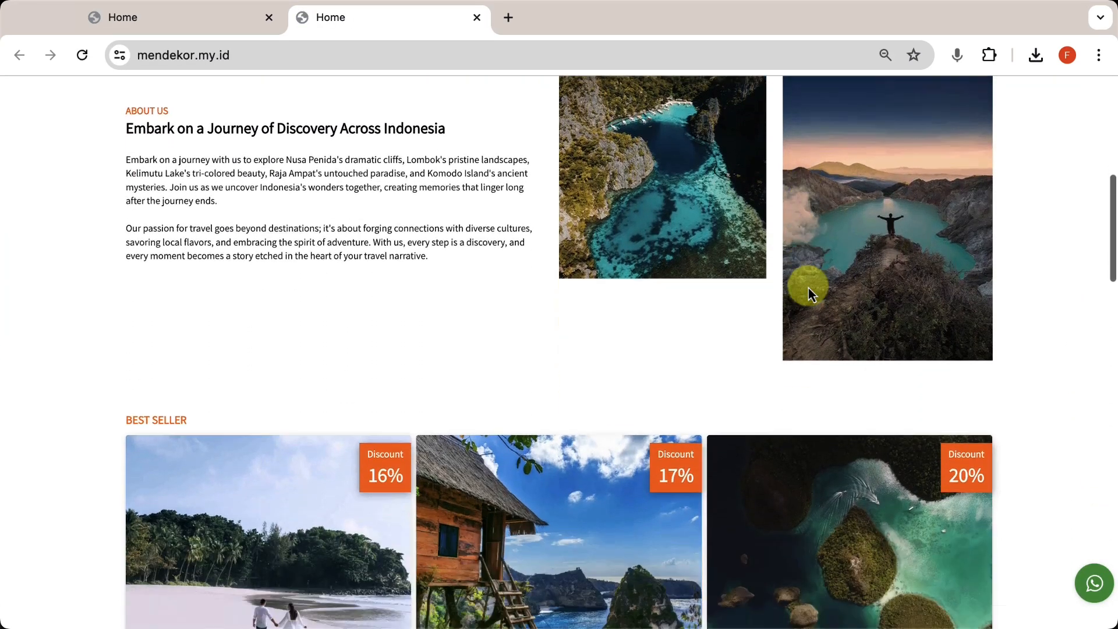
scroll(809, 290, down, 10)
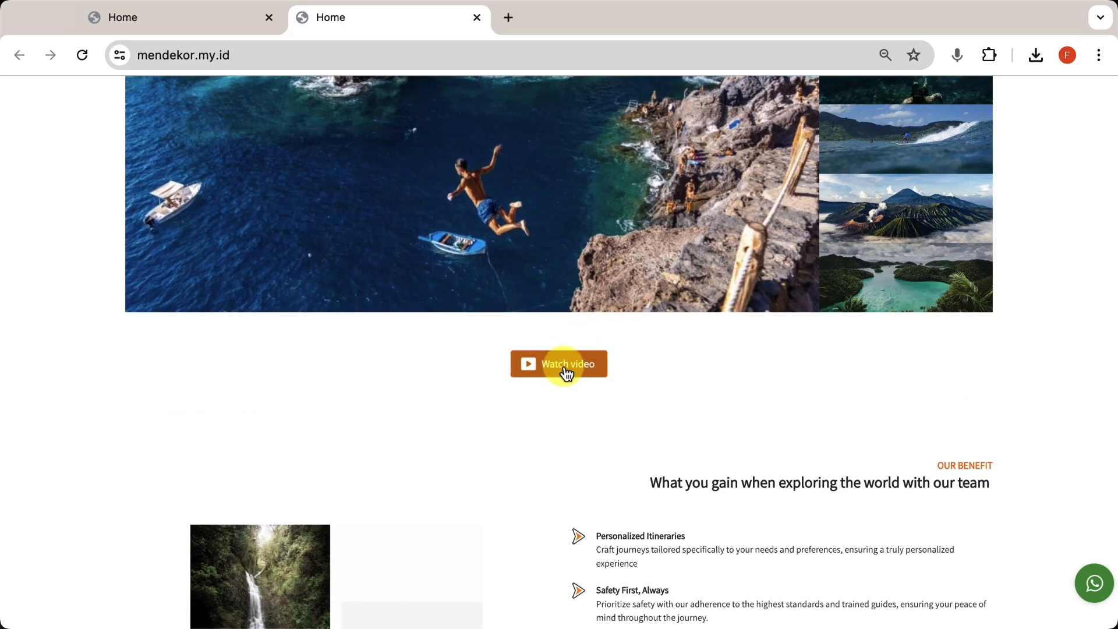
click(566, 372)
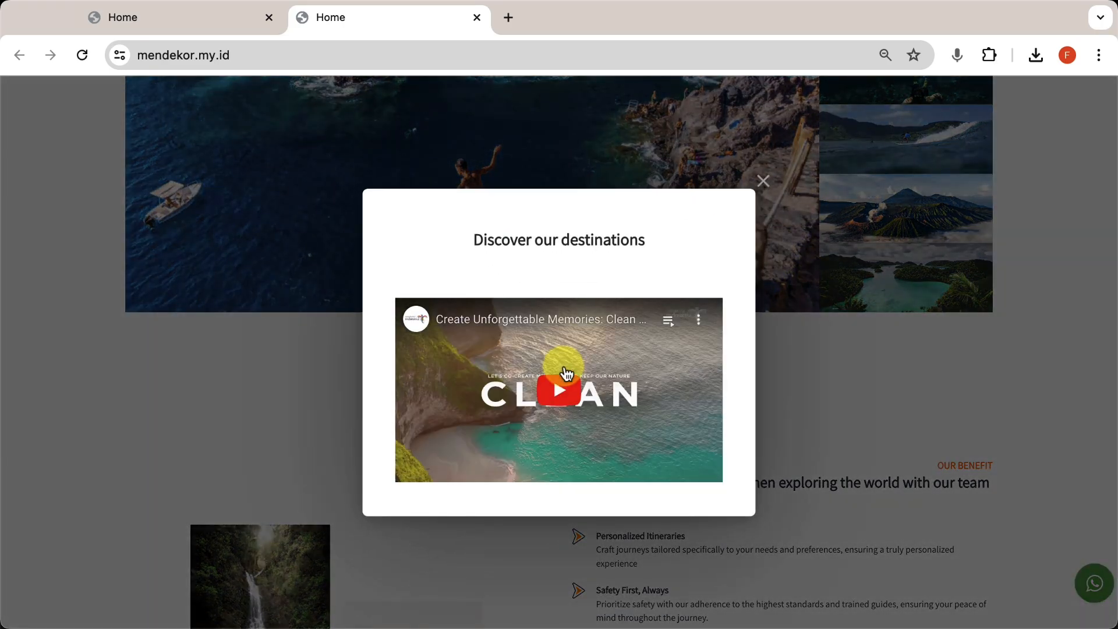
click(552, 398)
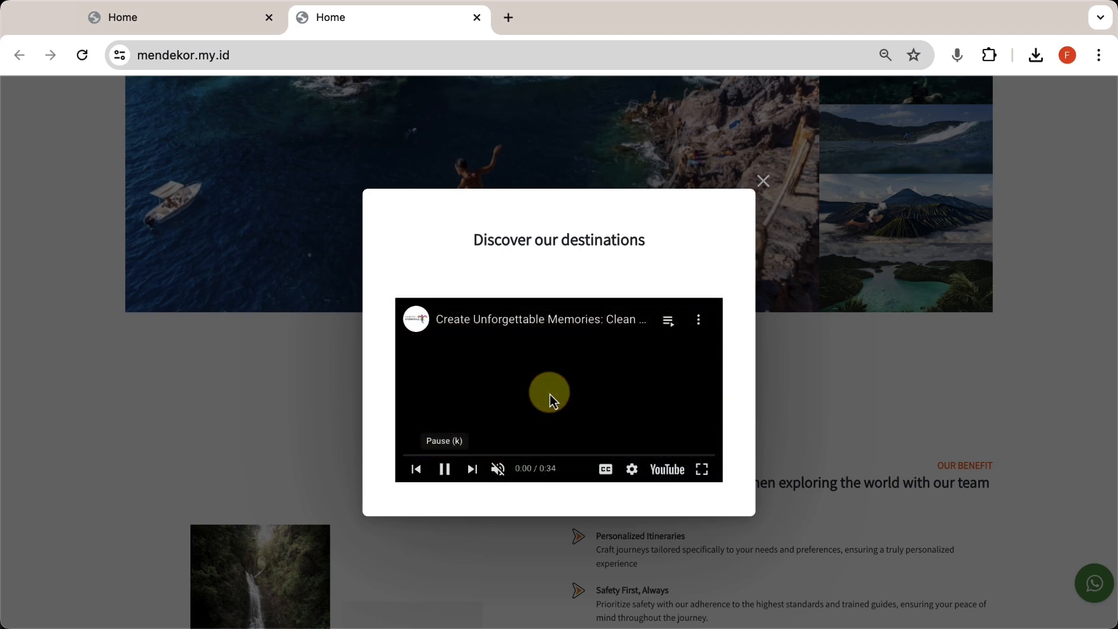